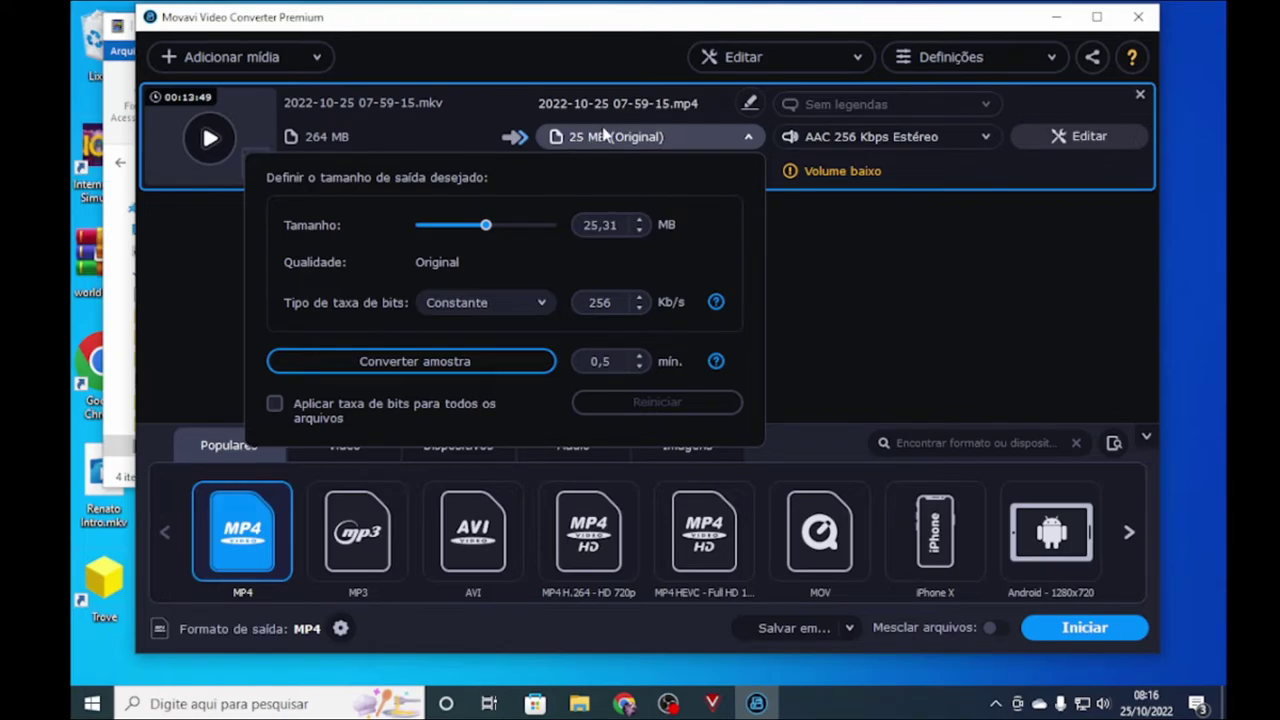
left_click(867, 245)
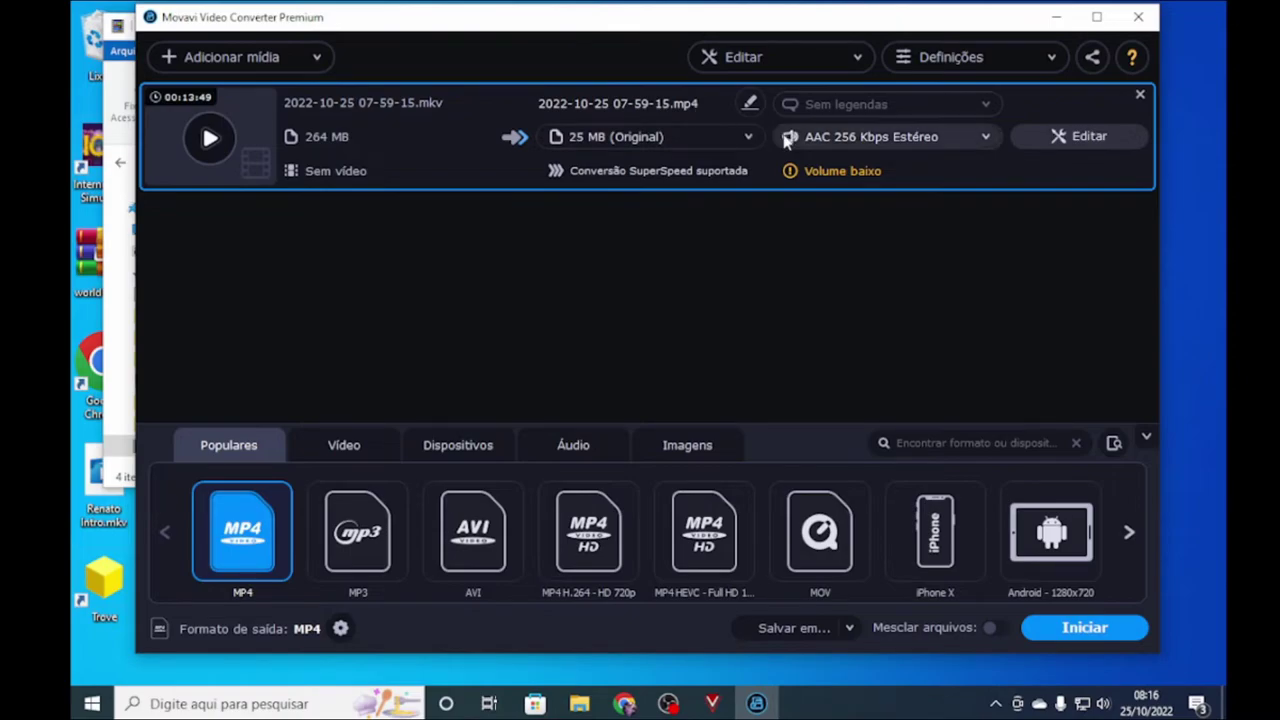
left_click(843, 184)
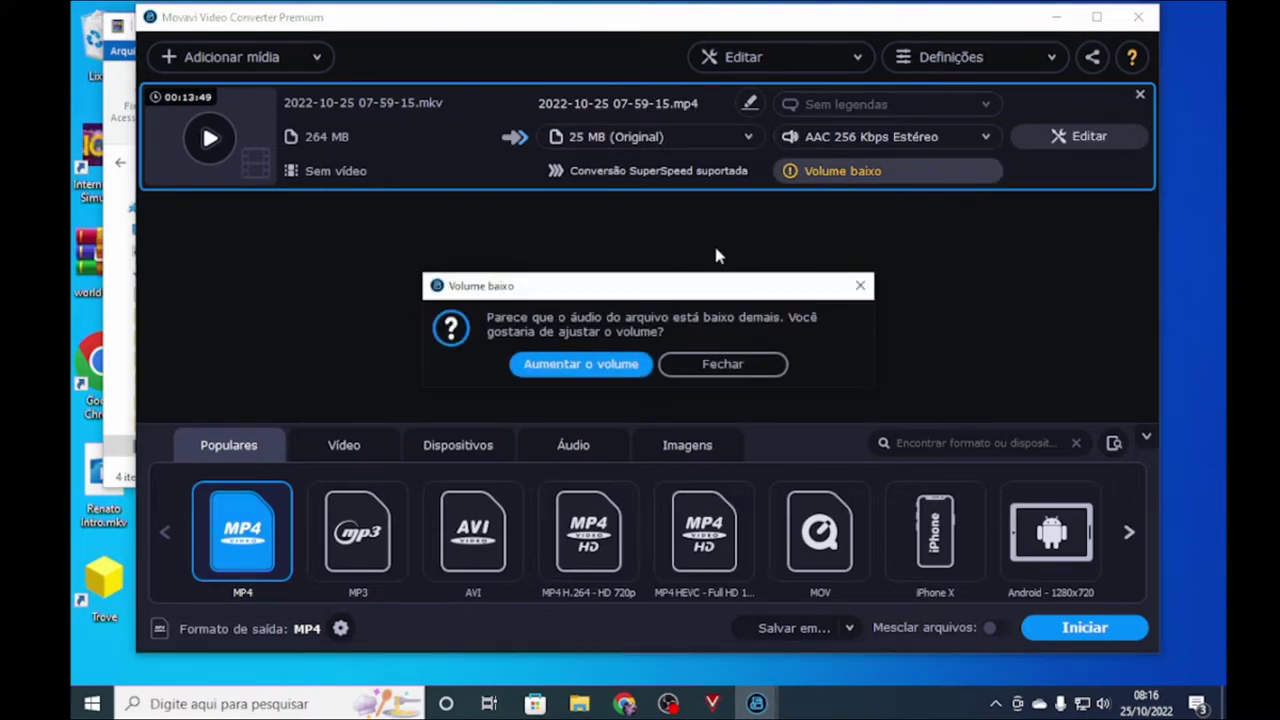
left_click(605, 367)
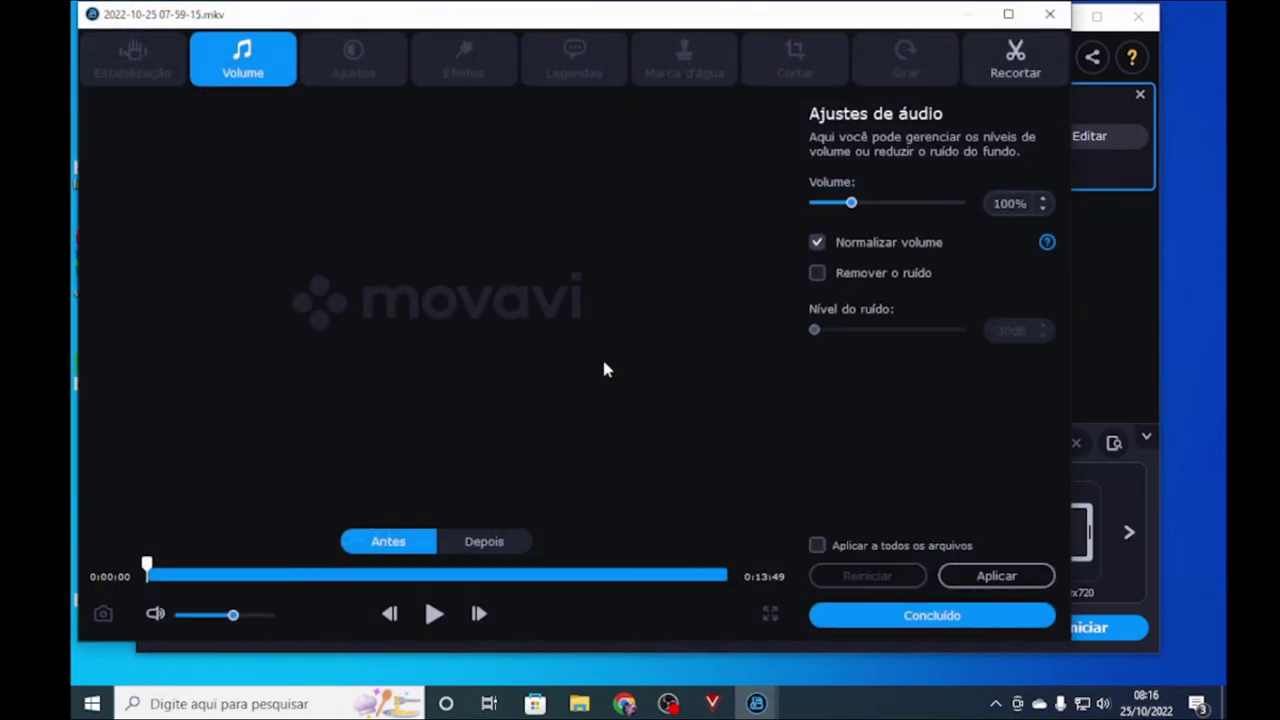
left_click(1049, 14)
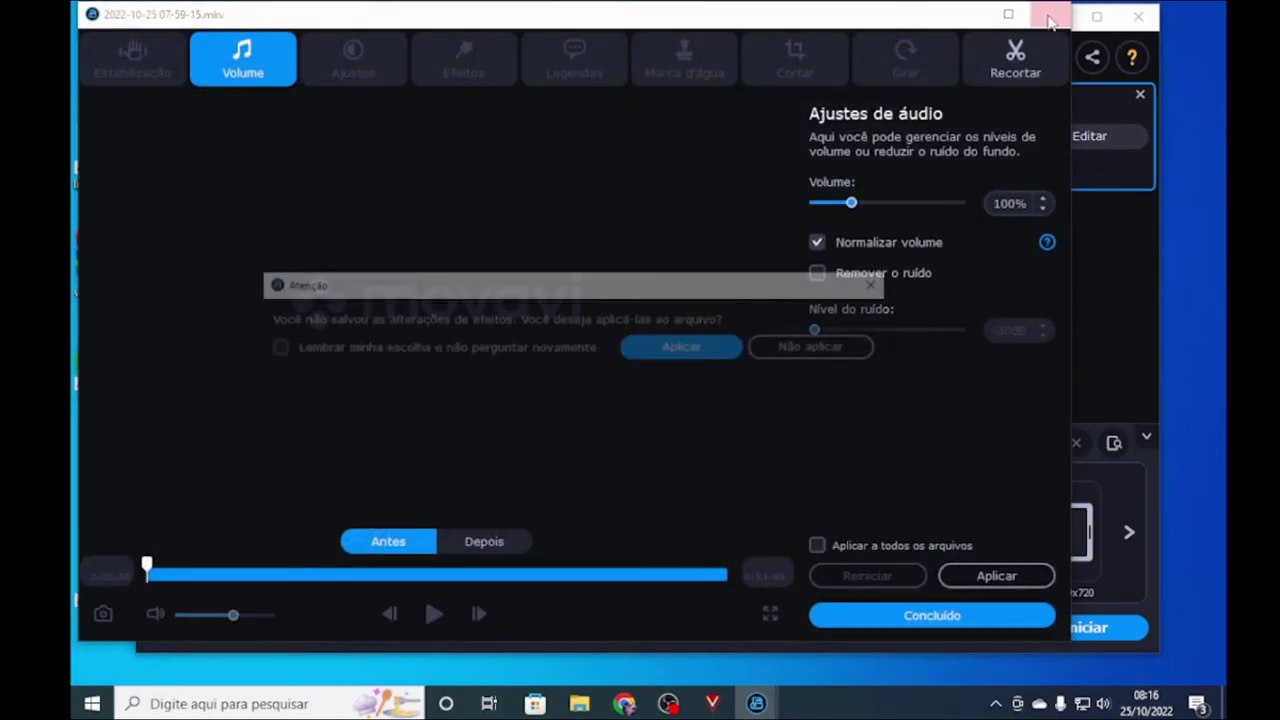
left_click(771, 350)
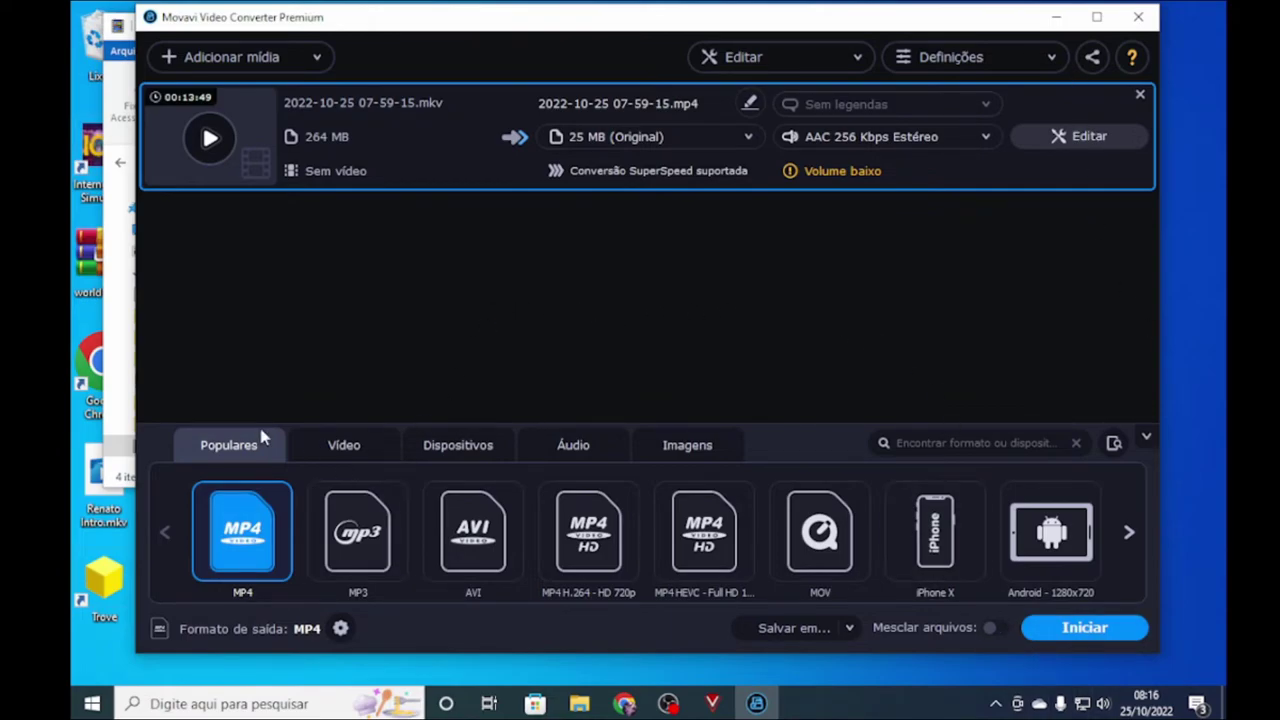
Step: Add video (3).mkv from the Downloads folder to the conversion list and close the folder window
left_click(579, 703)
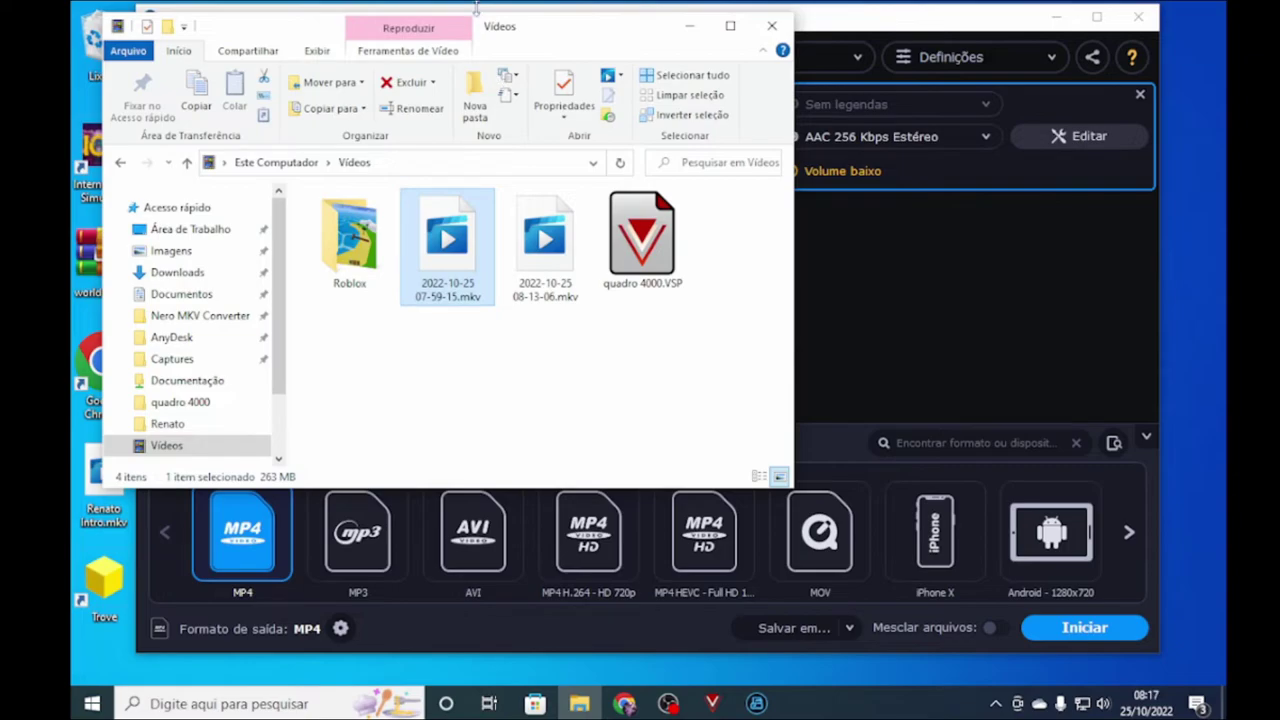
left_click(177, 272)
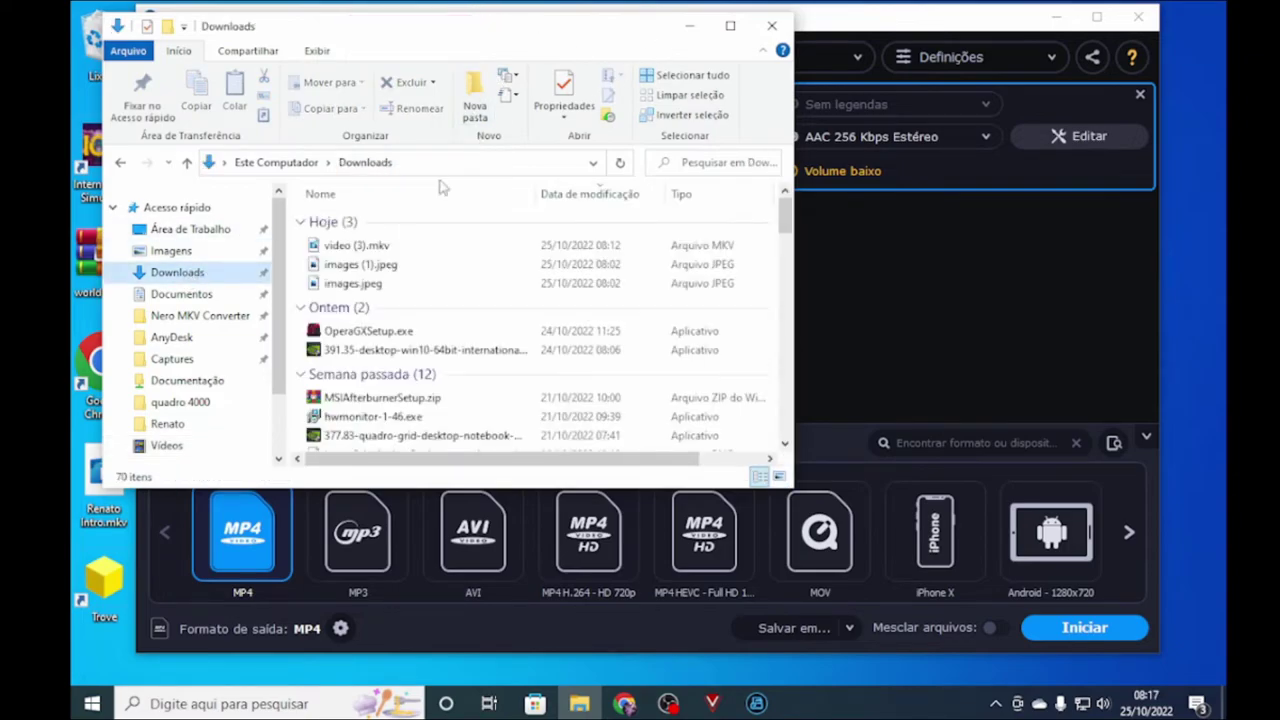
left_click_drag(390, 248, 847, 260)
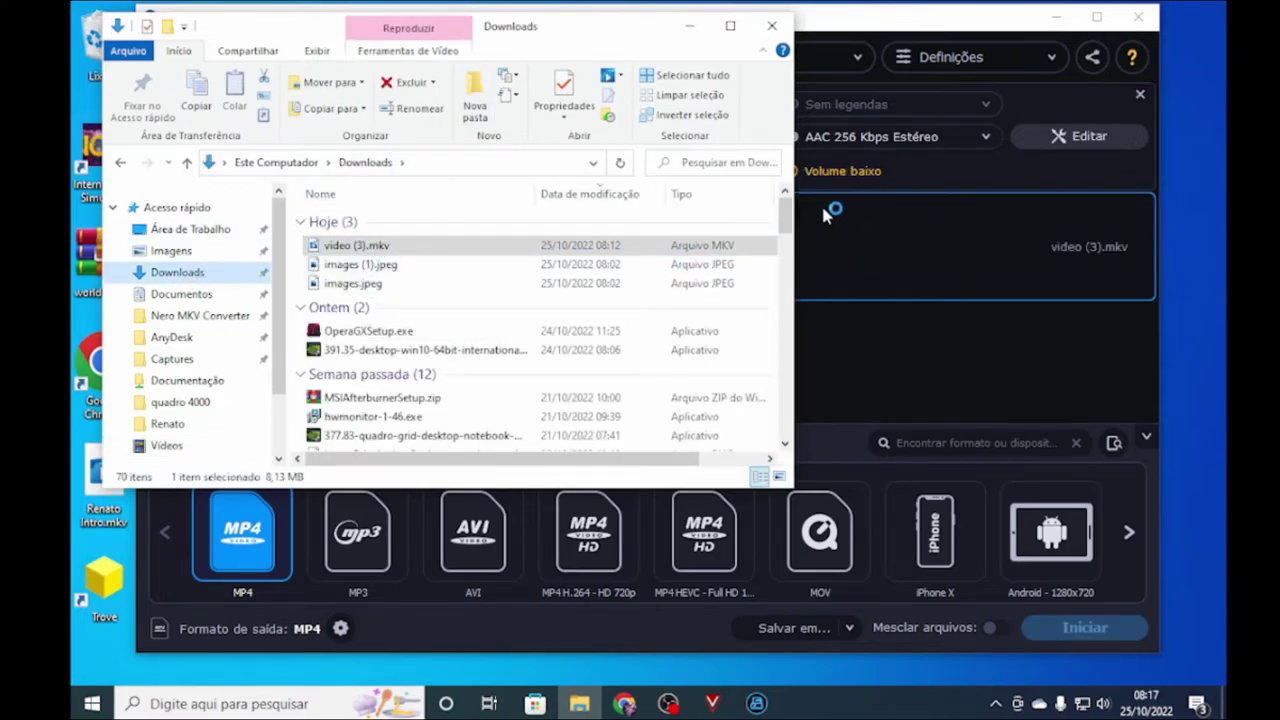
left_click(772, 25)
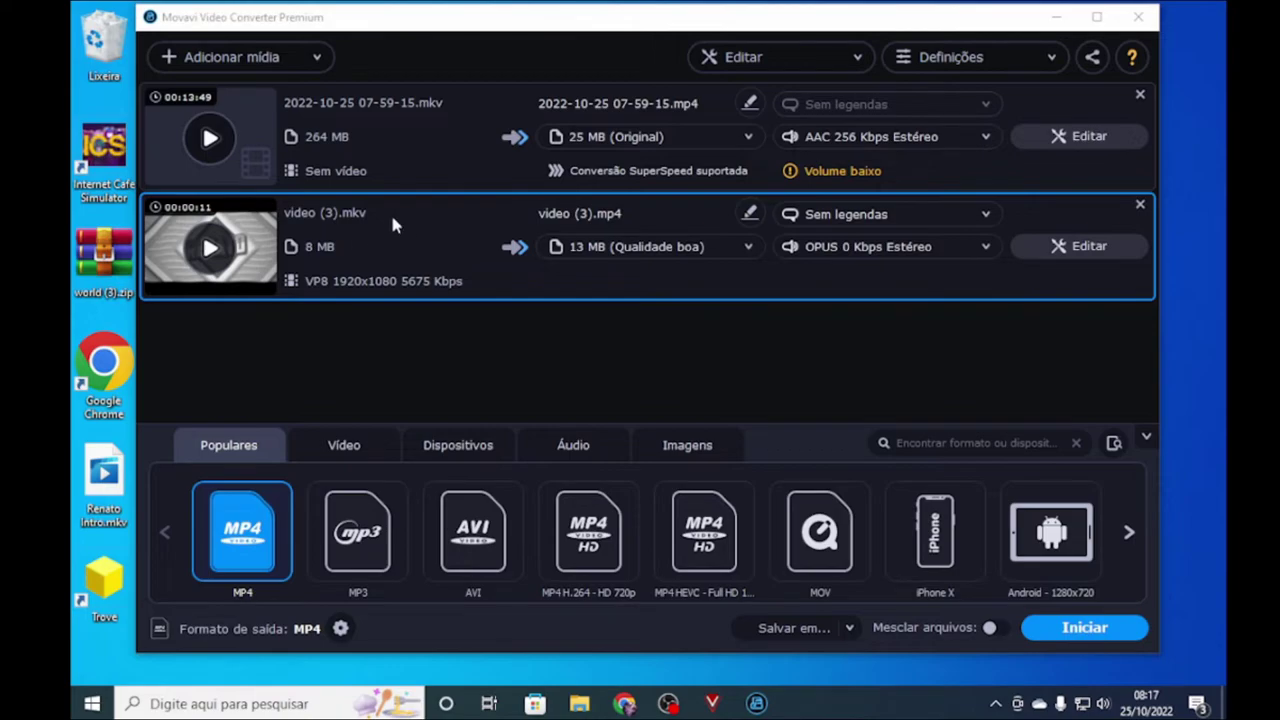
left_click(210, 138)
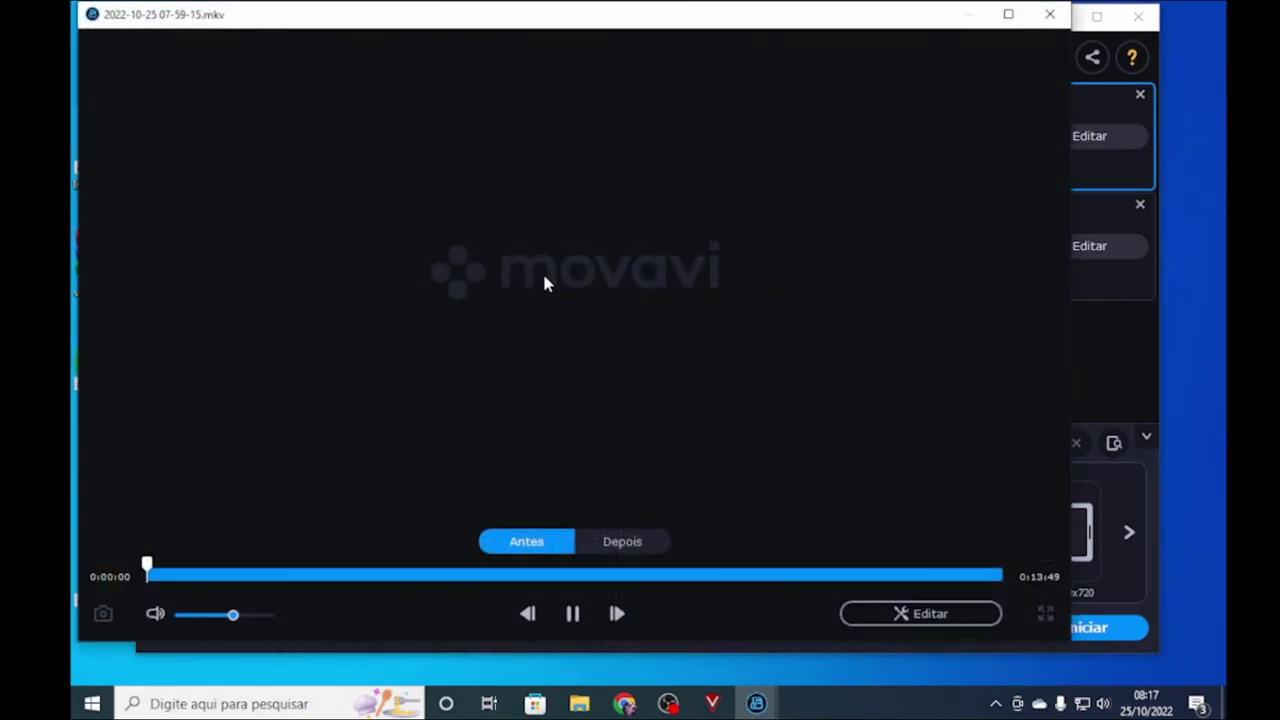
left_click(626, 541)
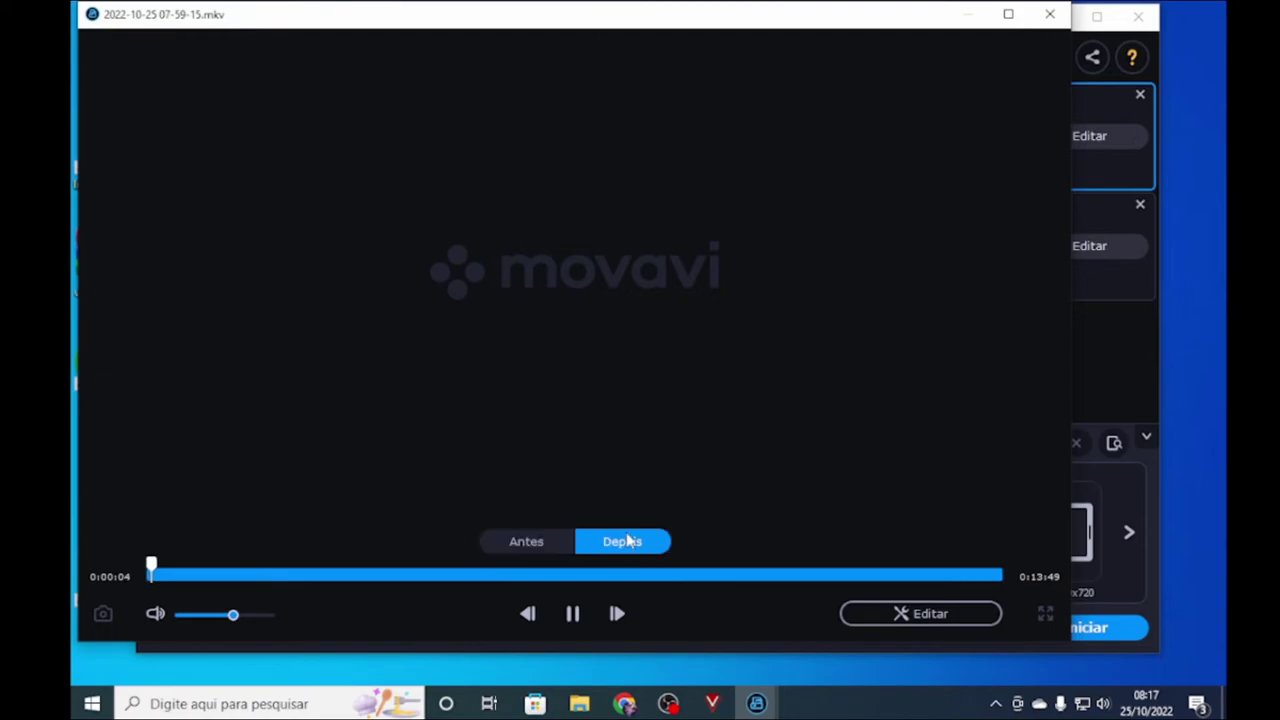
left_click(727, 574)
left_click(808, 576)
left_click(849, 575)
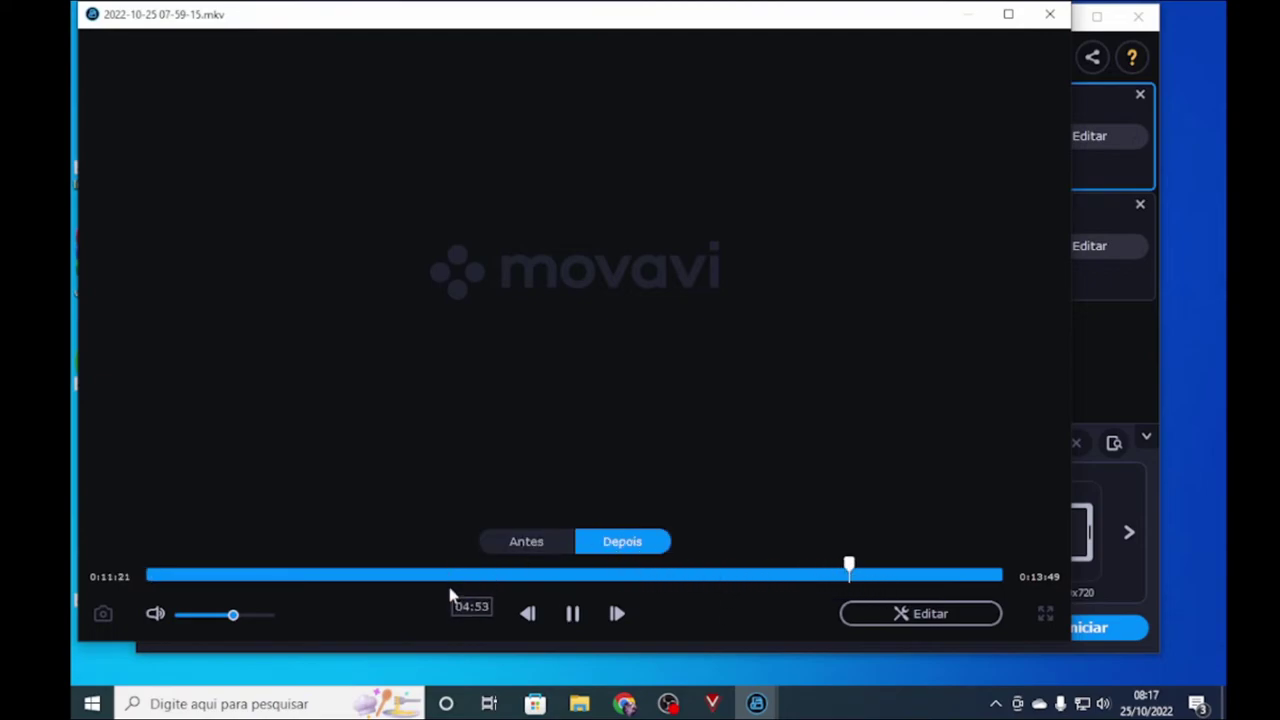
left_click(526, 541)
left_click_drag(535, 576, 254, 583)
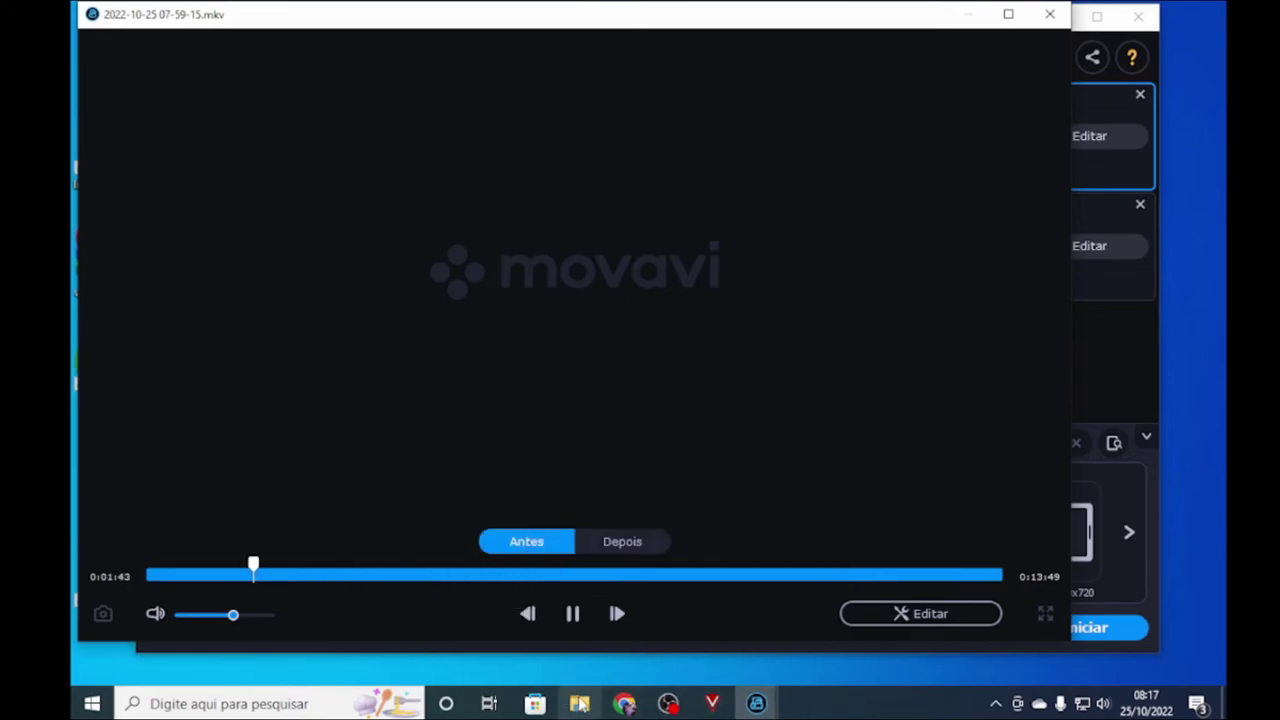
left_click(1049, 18)
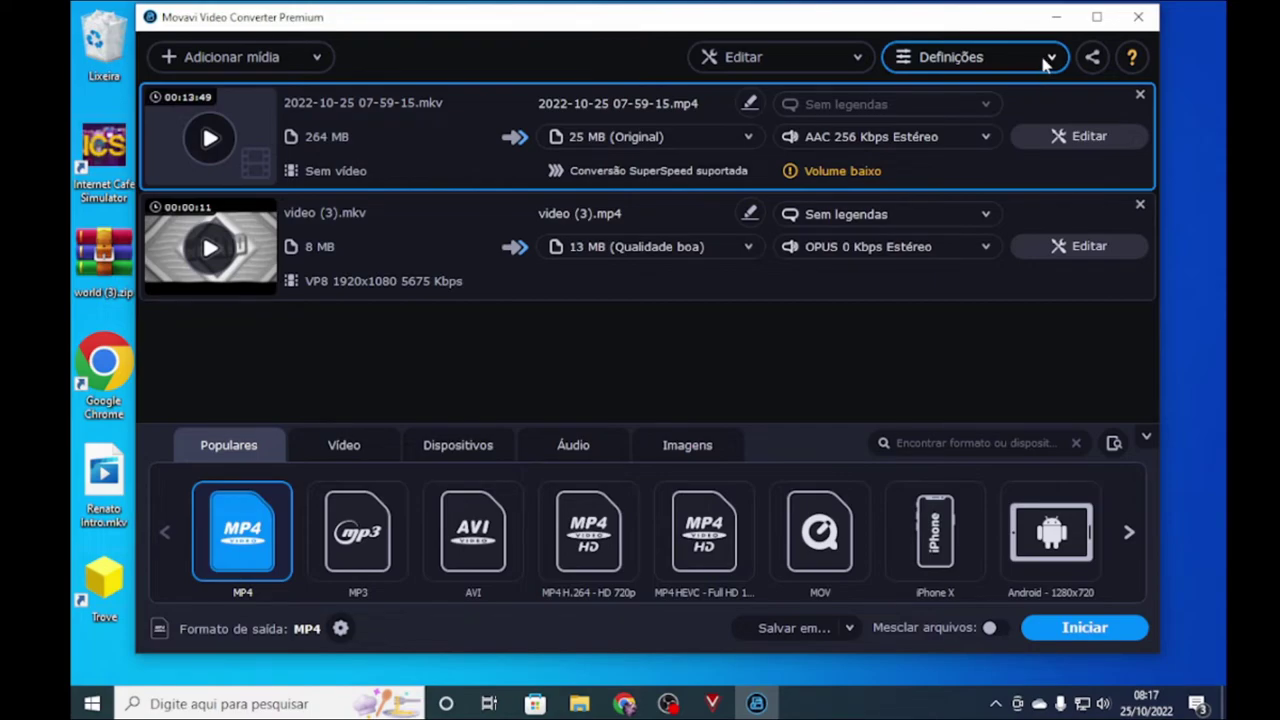
Step: Convert both listed MKV files to MP4 and close the output folder that opens
left_click(1069, 630)
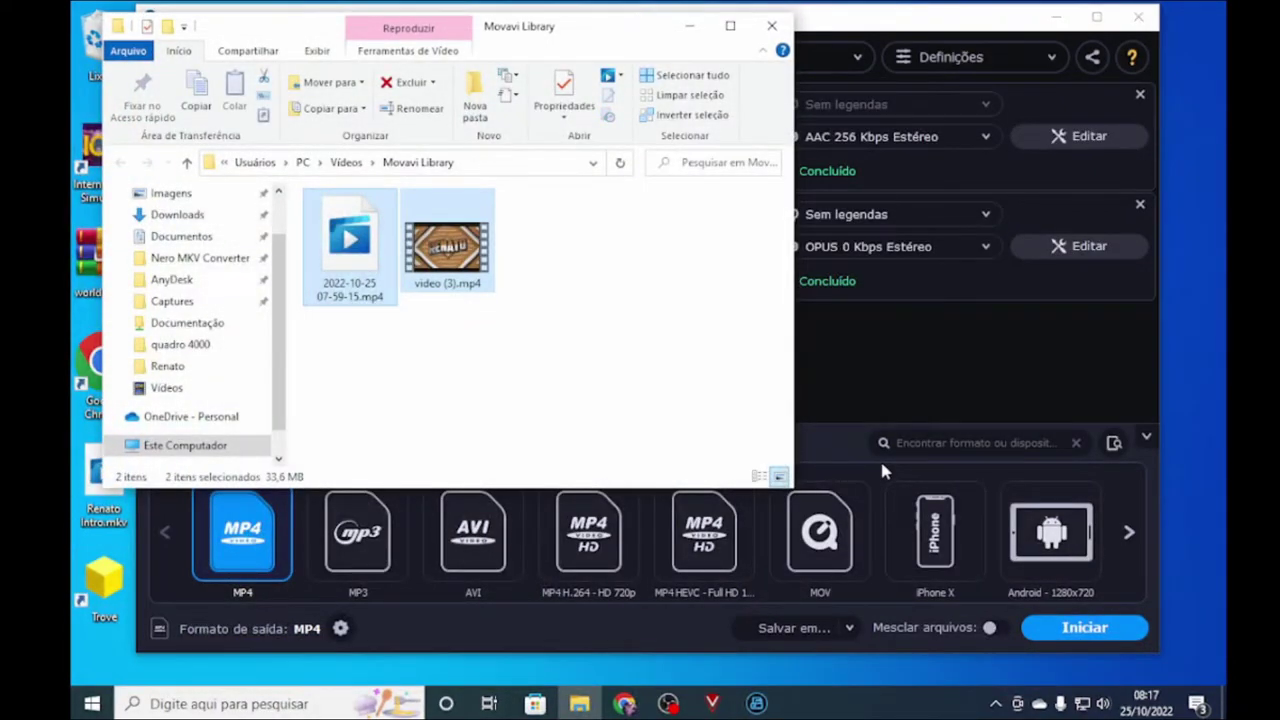
left_click(519, 297)
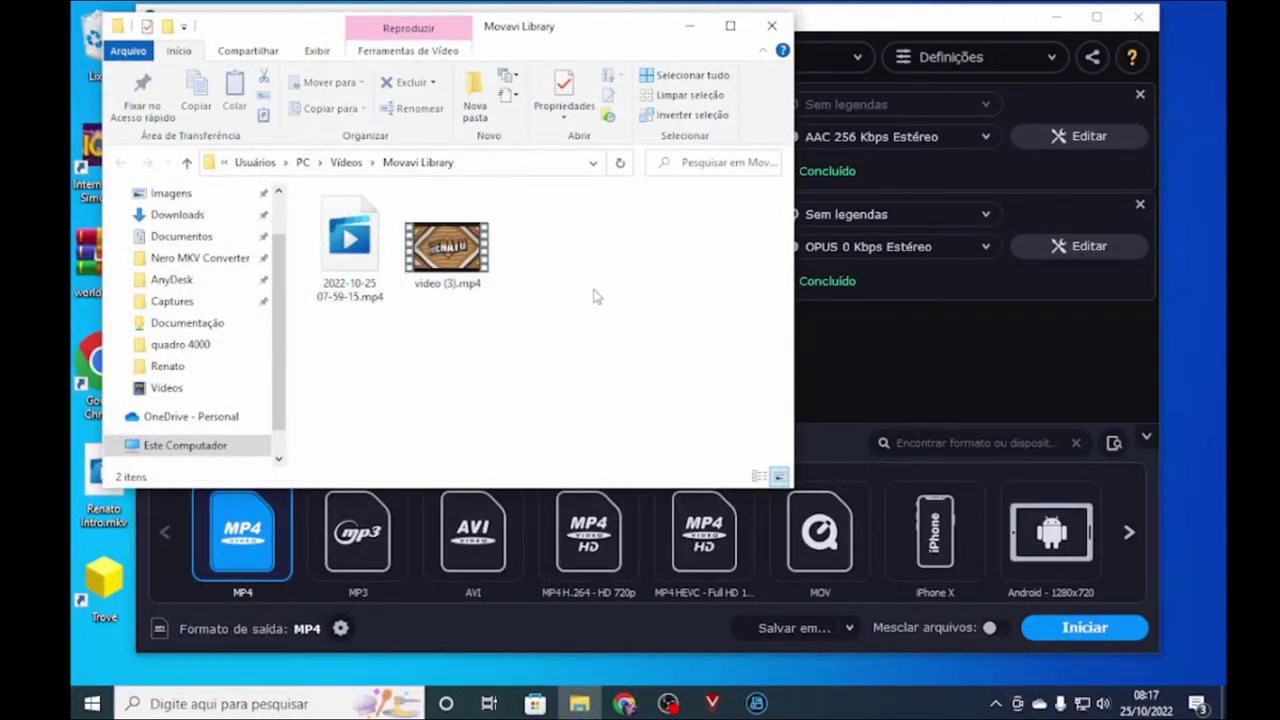
left_click(771, 26)
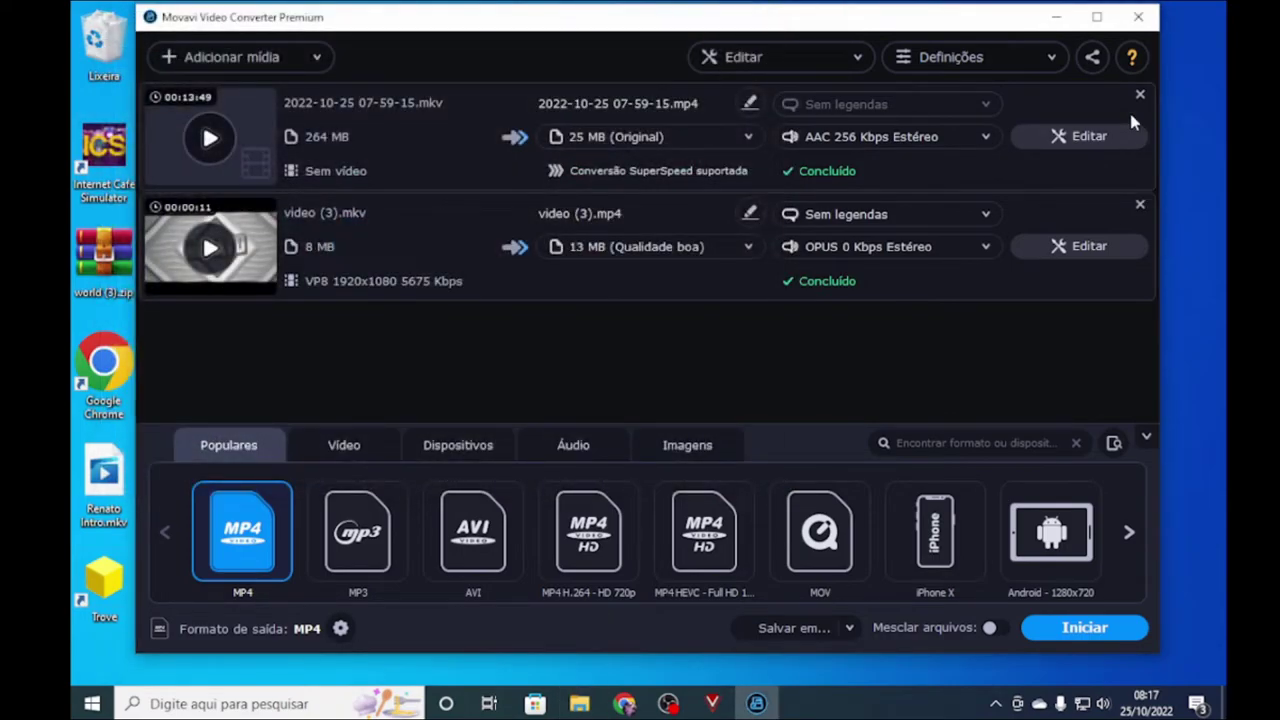
Step: Minimize the converter, launch Corel VideoStudio and delete the missing 1.mp4 reference instead of relinking it
left_click(1054, 18)
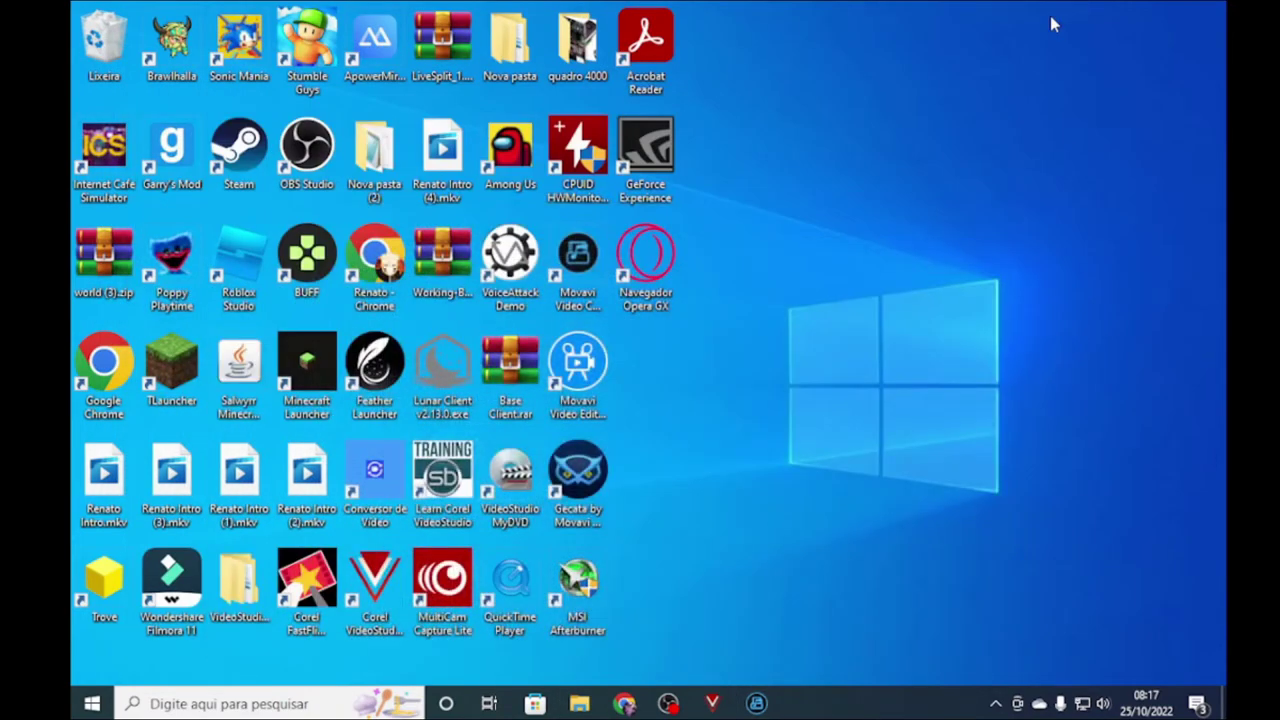
left_click(712, 703)
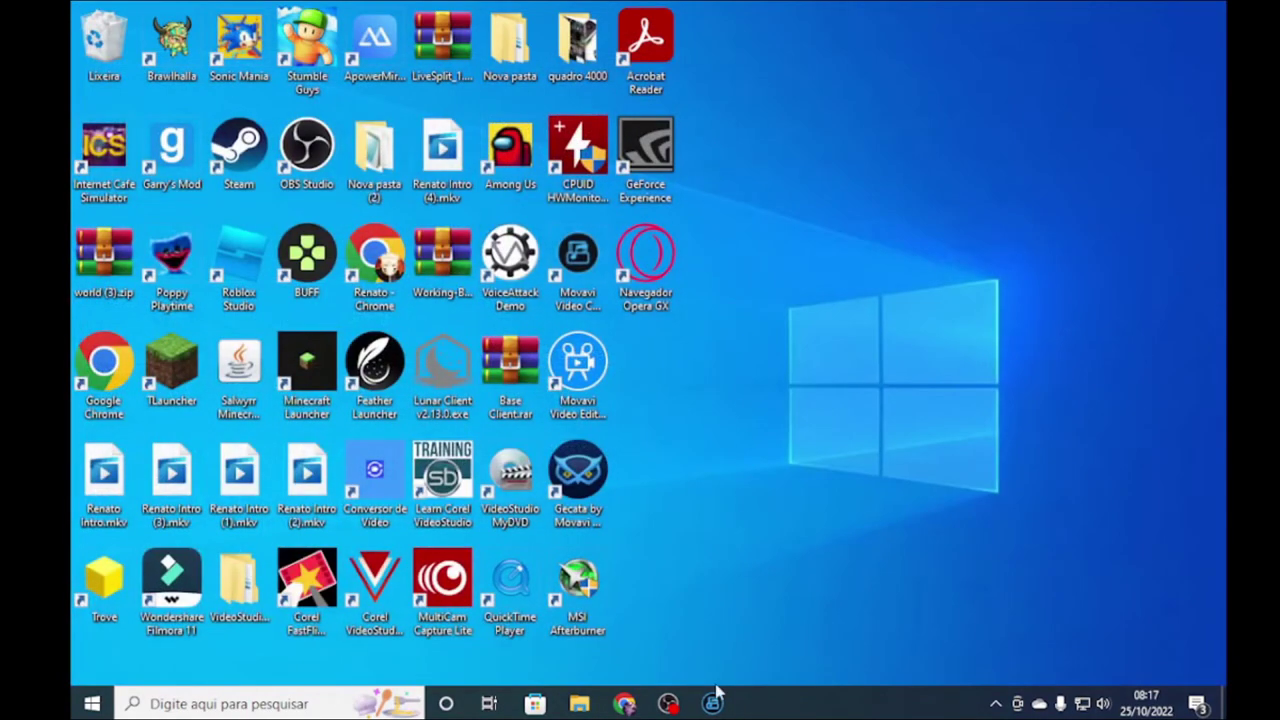
left_click(712, 703)
double_click(380, 597)
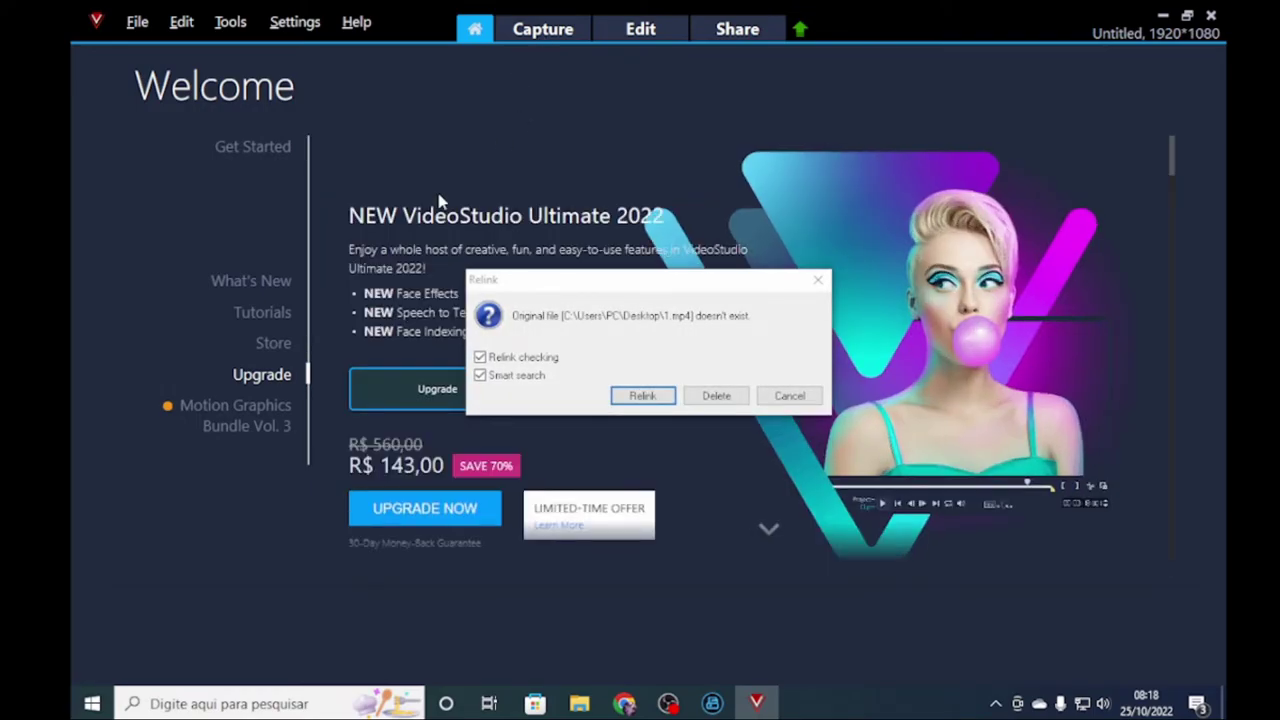
left_click(716, 396)
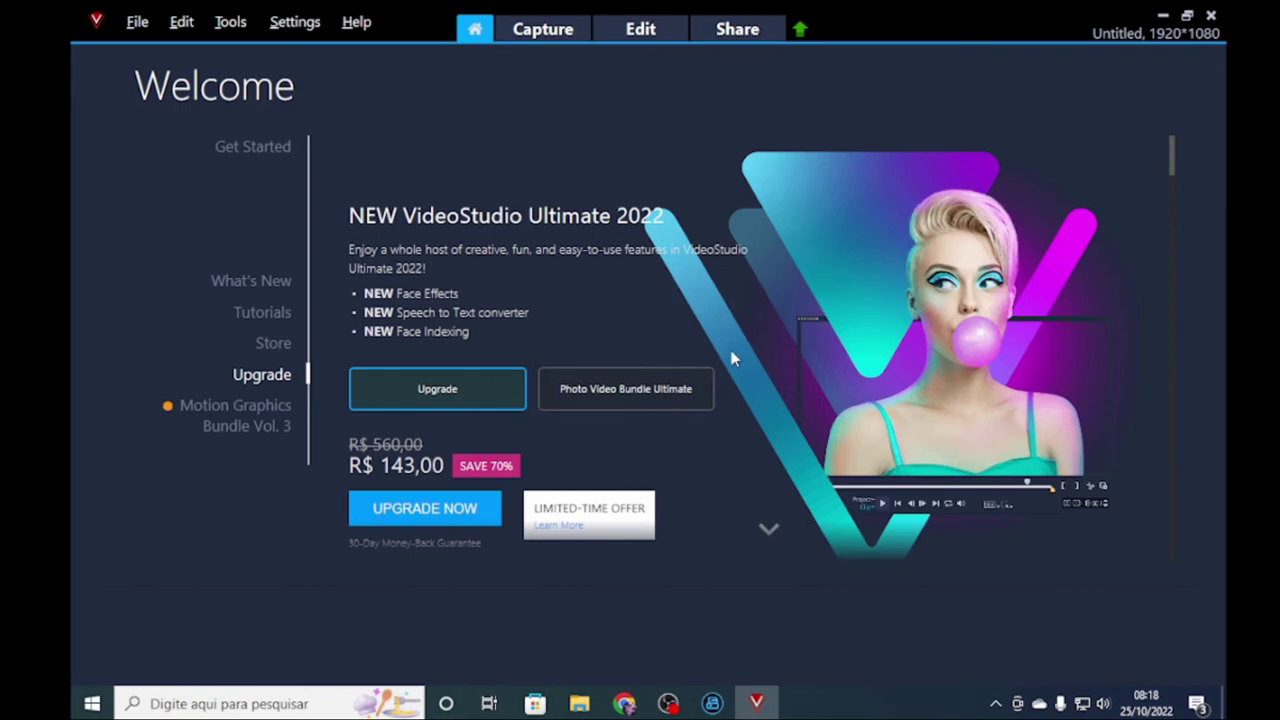
Step: Create a new project from the Get Started page and delete the missing 1.mp4 reference again
left_click(522, 24)
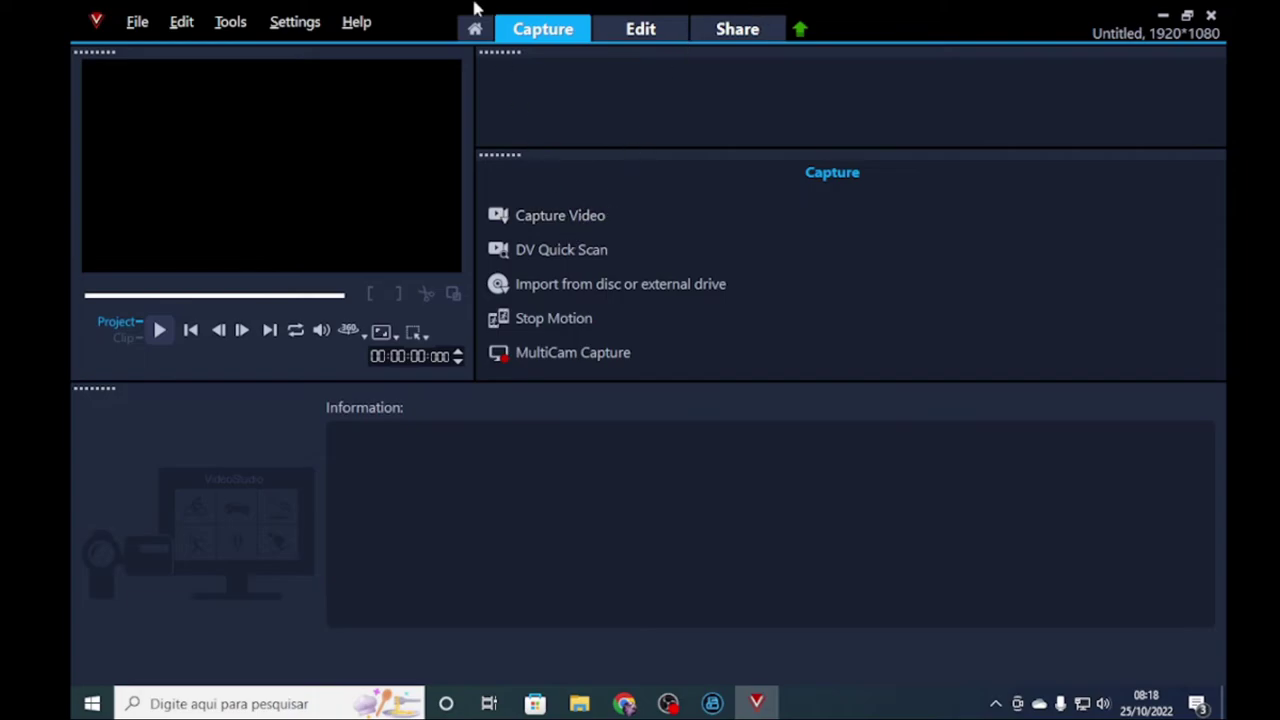
left_click(474, 30)
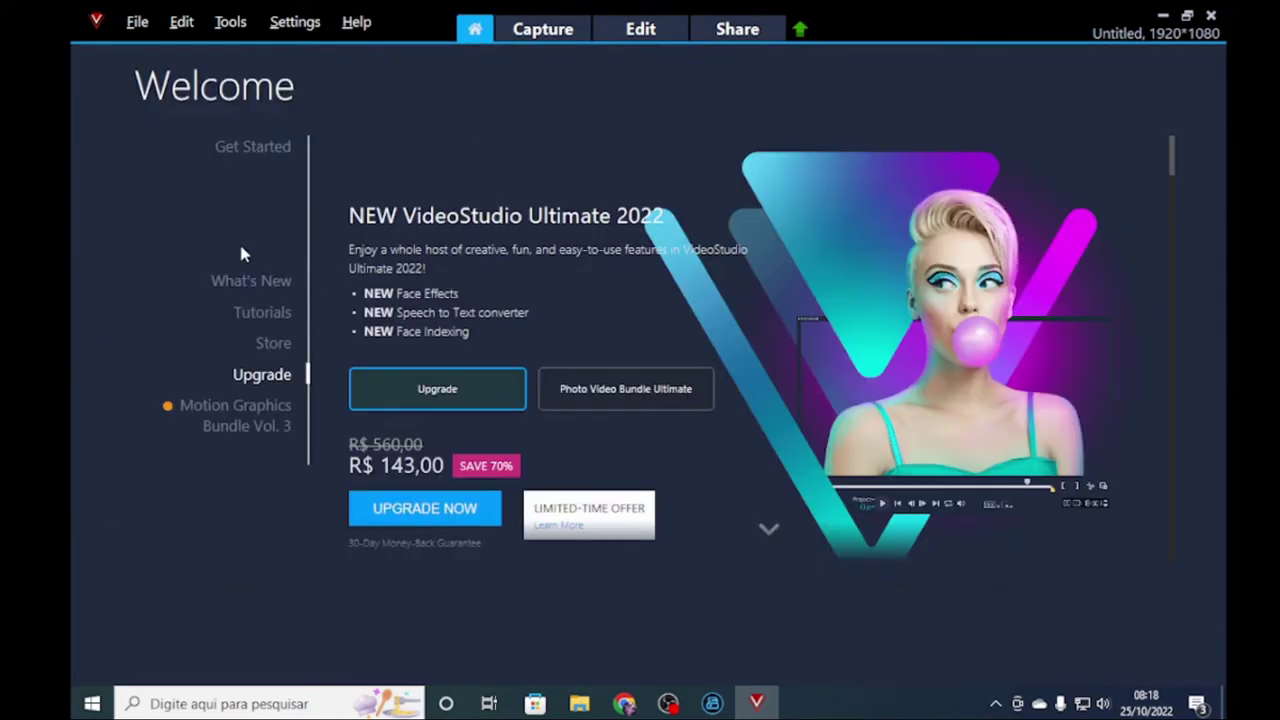
left_click(252, 145)
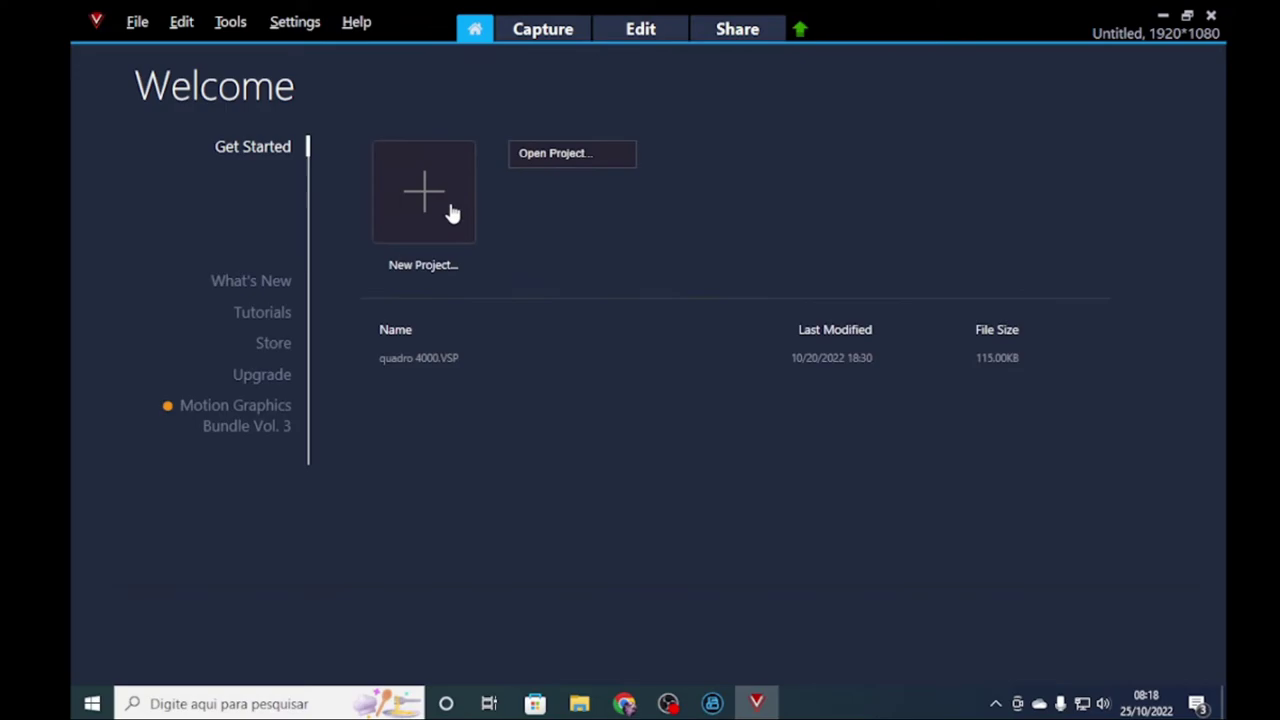
left_click(452, 206)
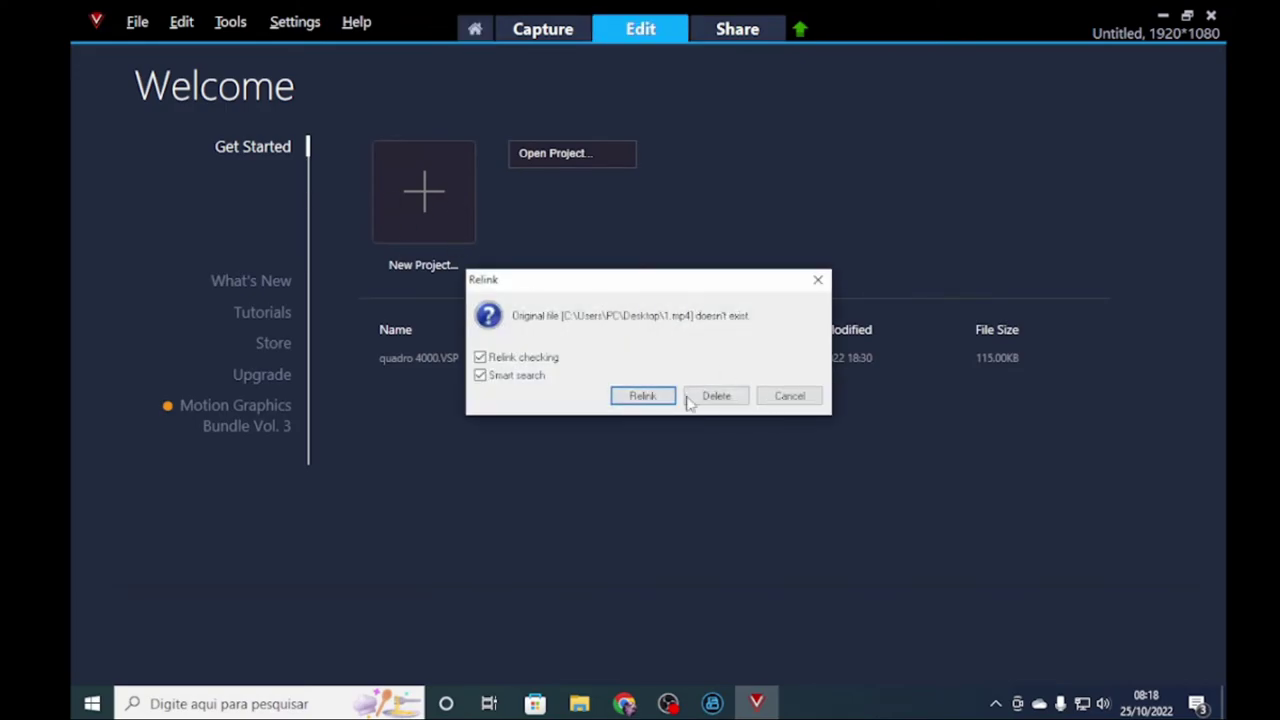
left_click(700, 402)
left_click(457, 205)
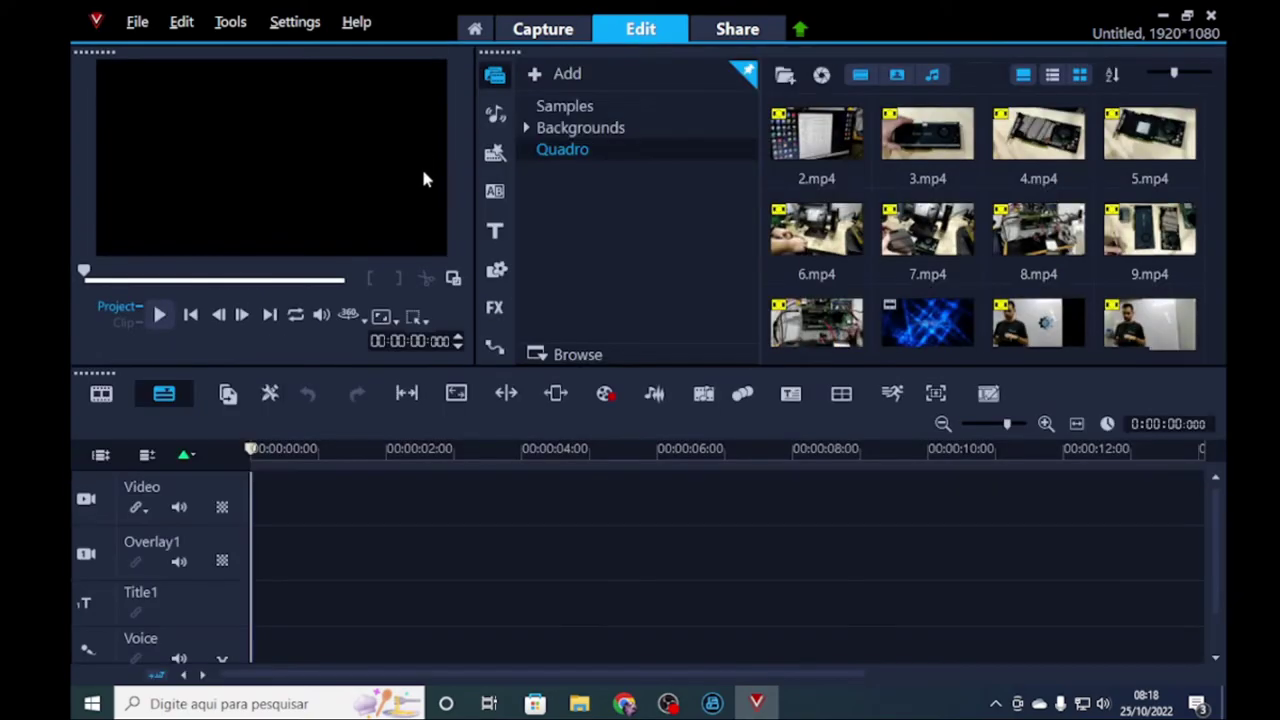
scroll(778, 200, "down", 2)
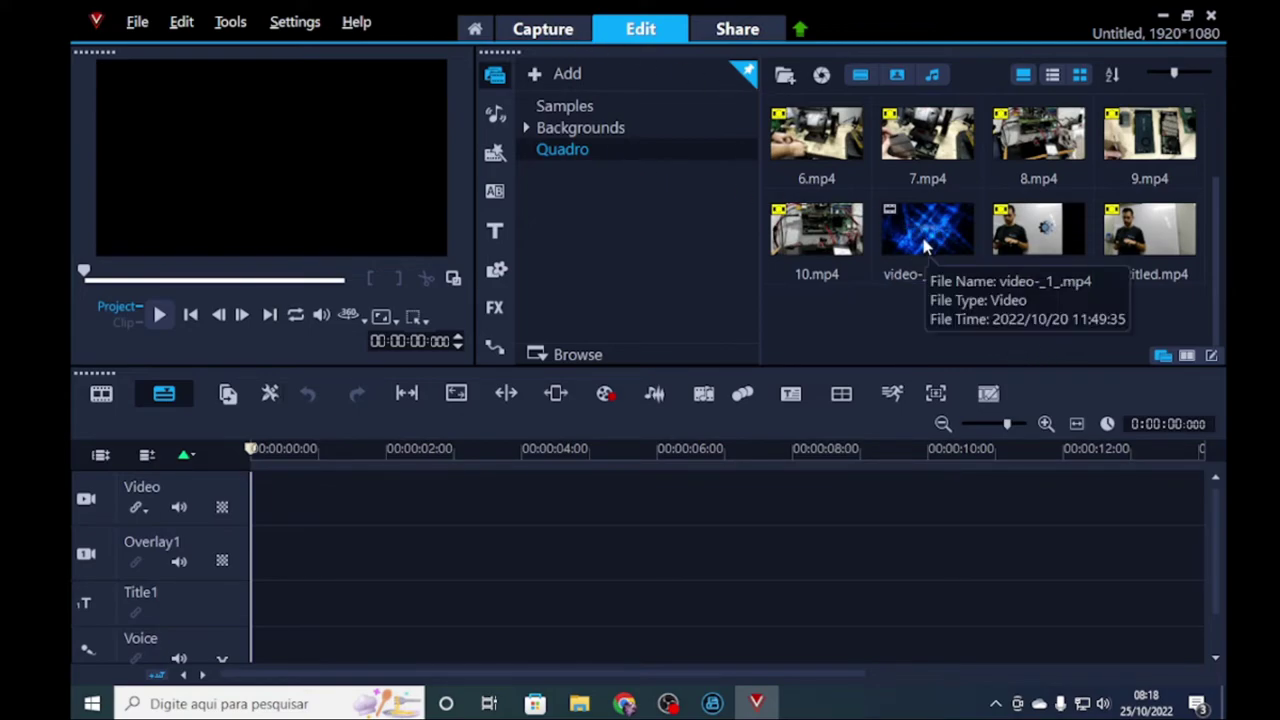
scroll(925, 245, "up", 1)
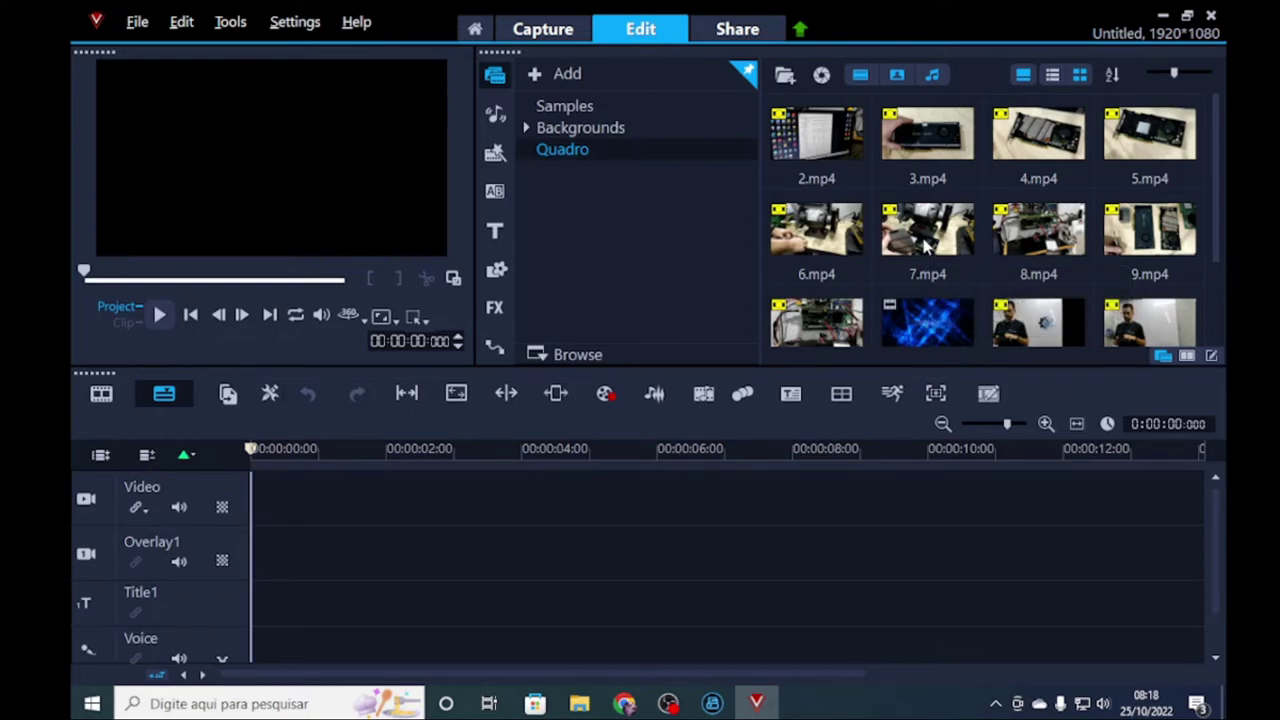
left_click(545, 29)
left_click(640, 29)
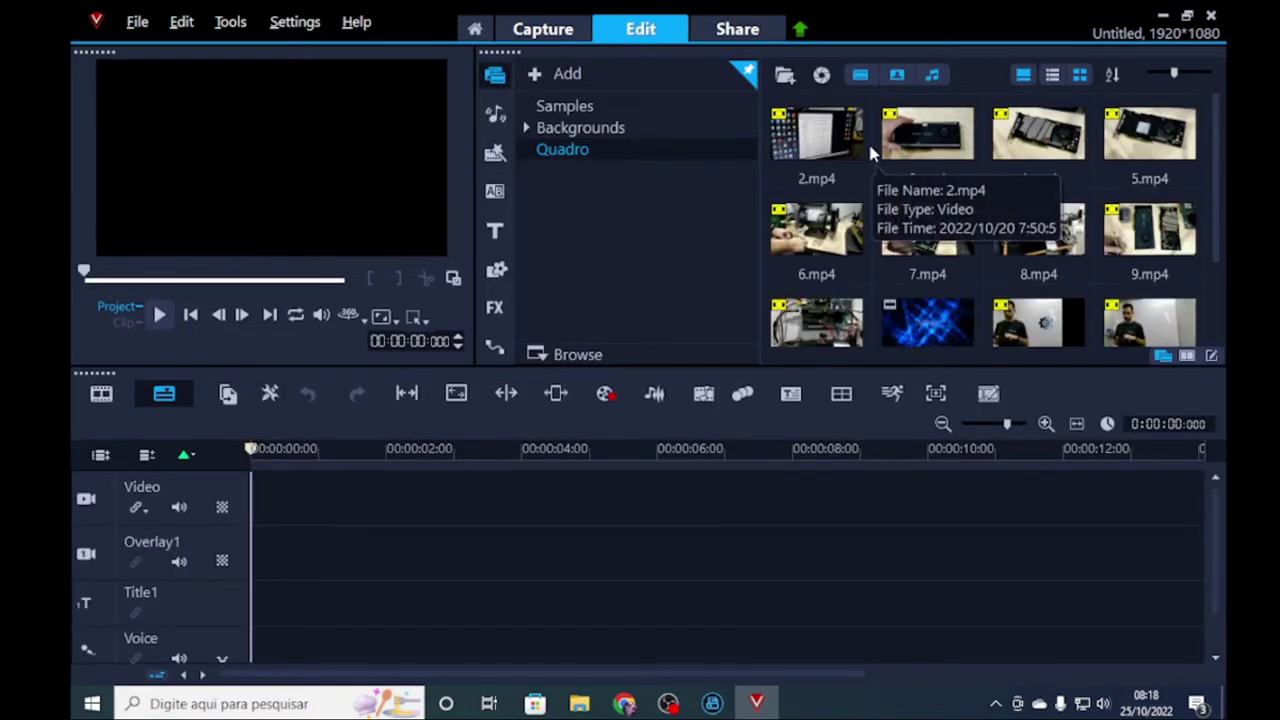
left_click(779, 79)
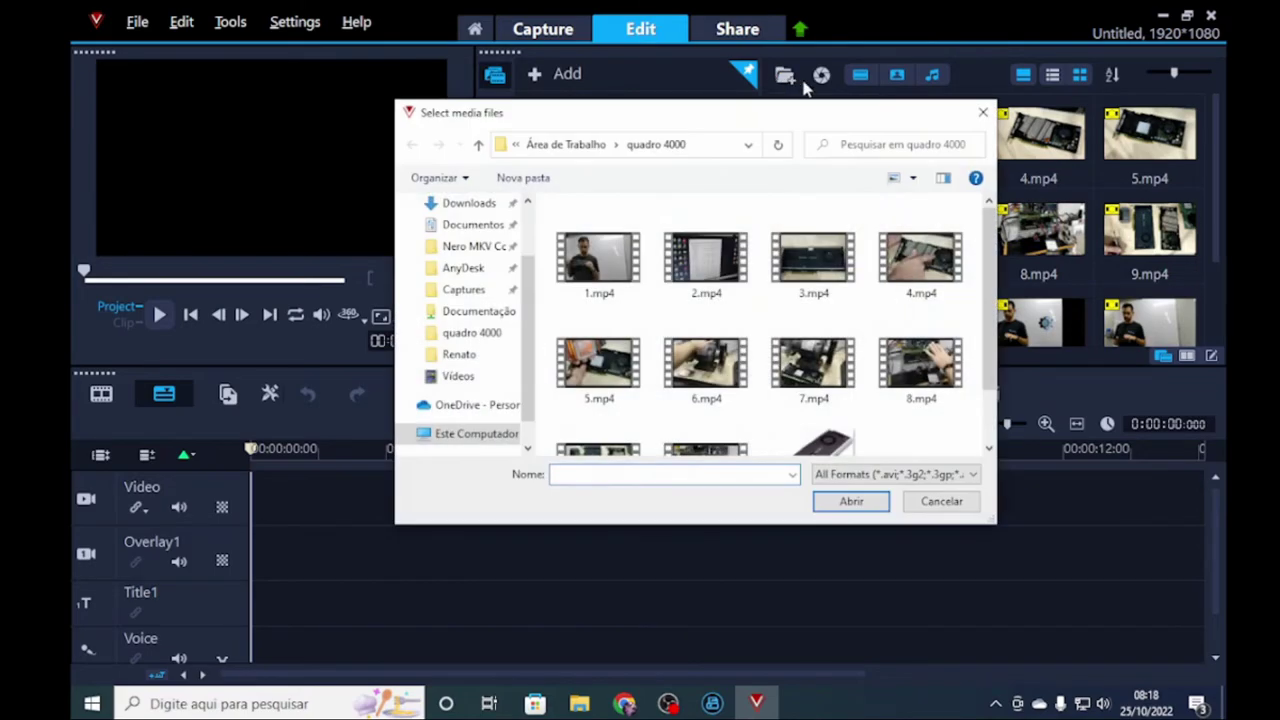
left_click(439, 194)
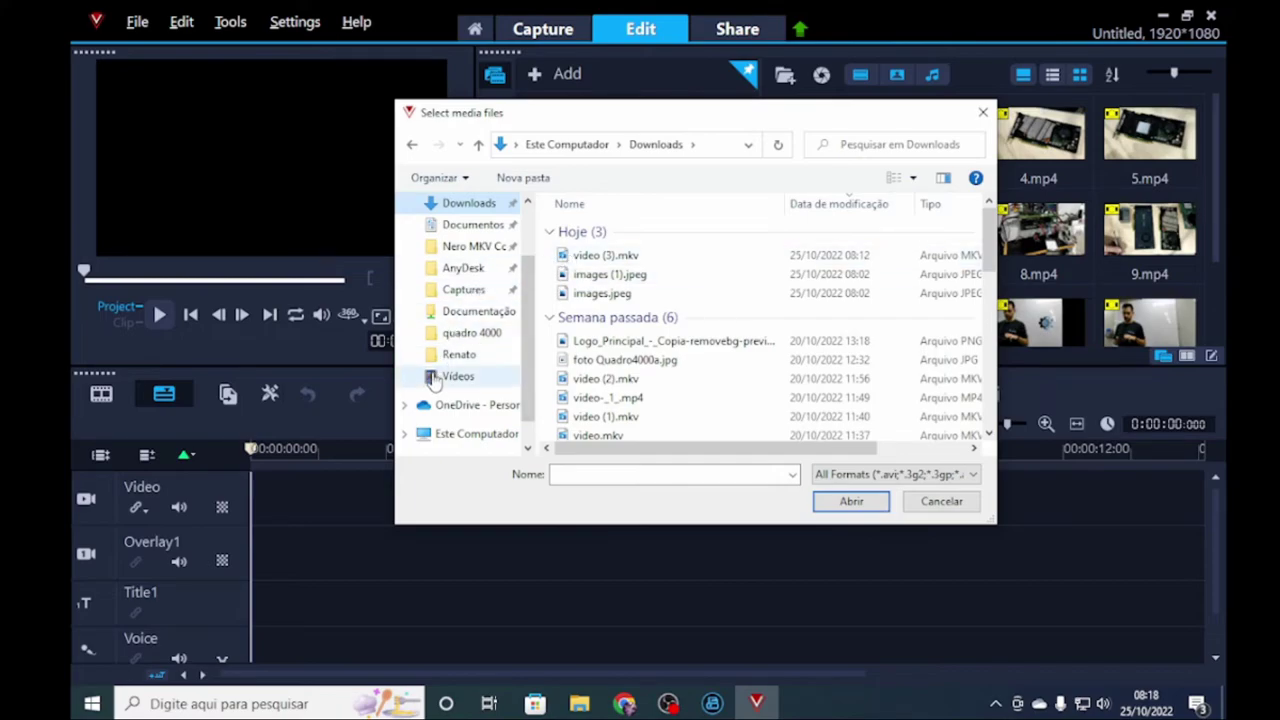
left_click(458, 376)
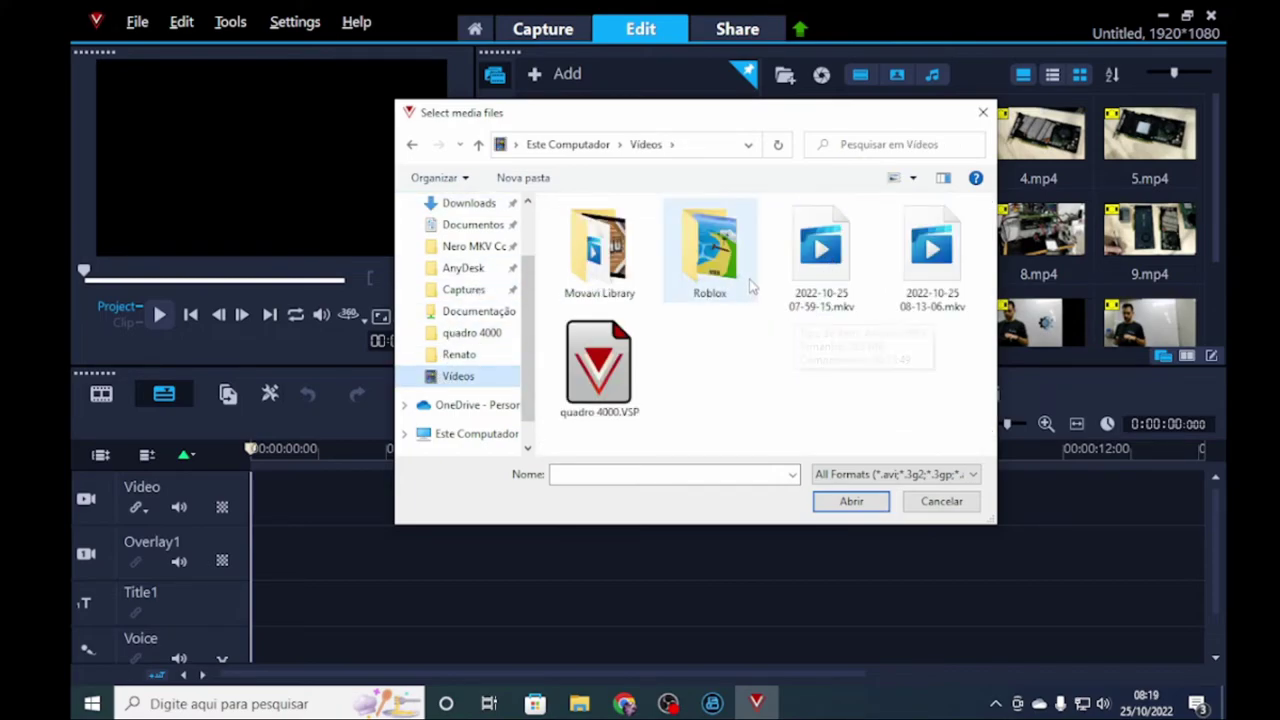
double_click(610, 252)
key("ctrl+a")
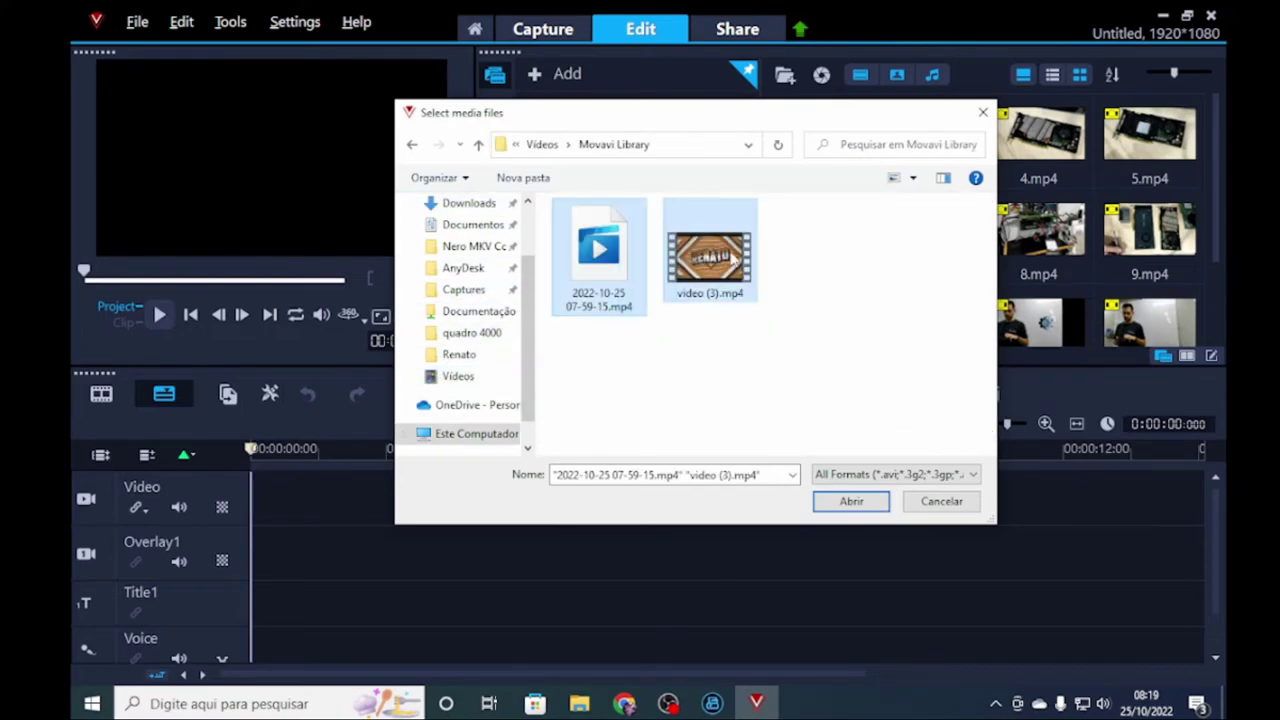
left_click(851, 501)
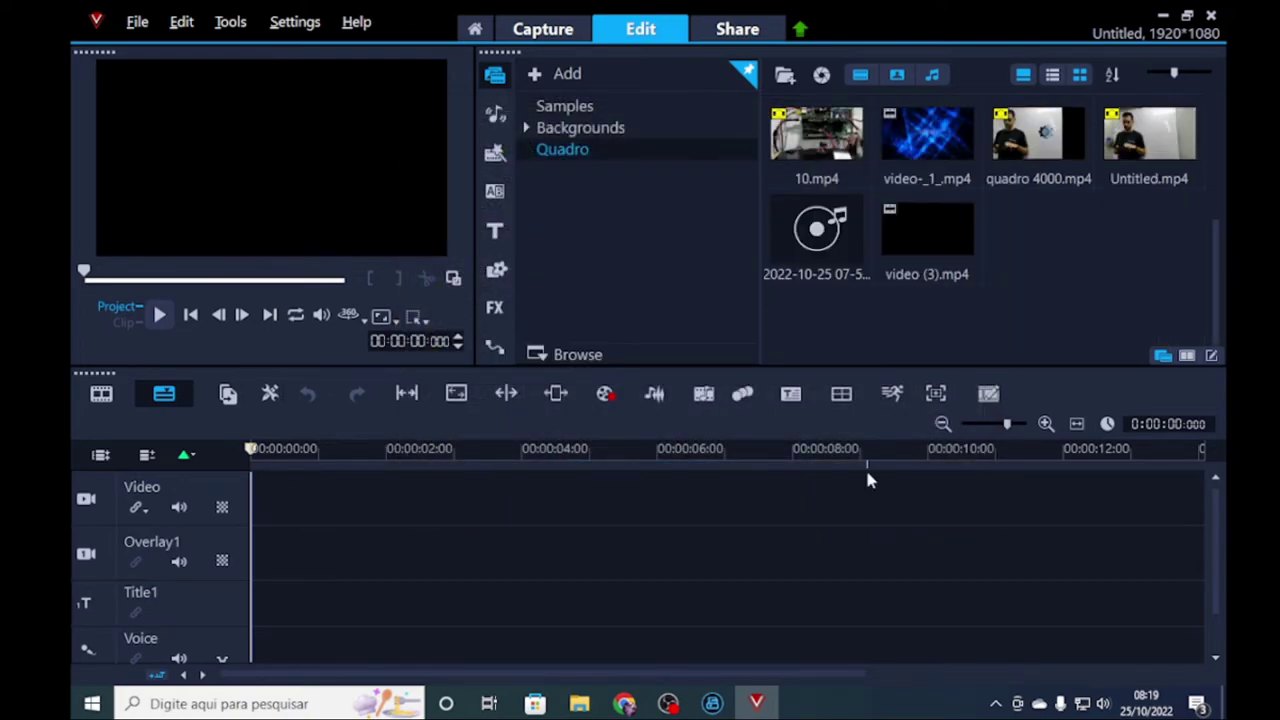
left_click(803, 237)
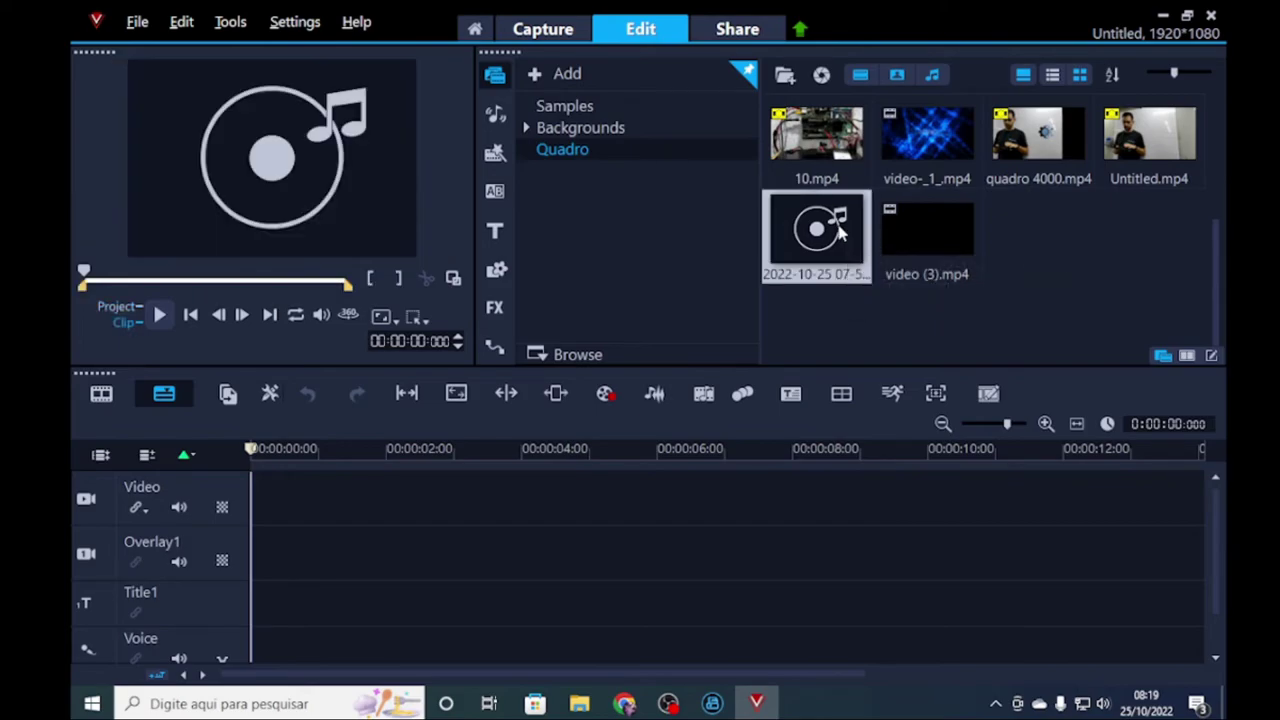
left_click(250, 284)
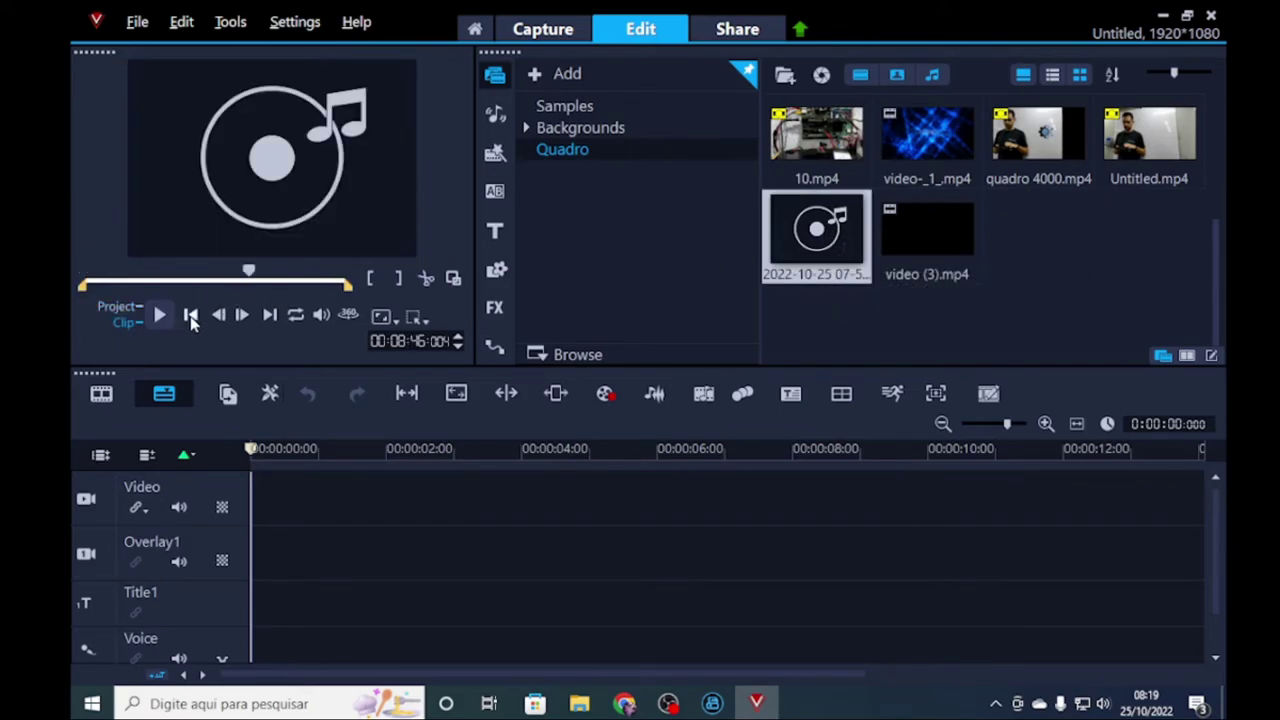
left_click(157, 316)
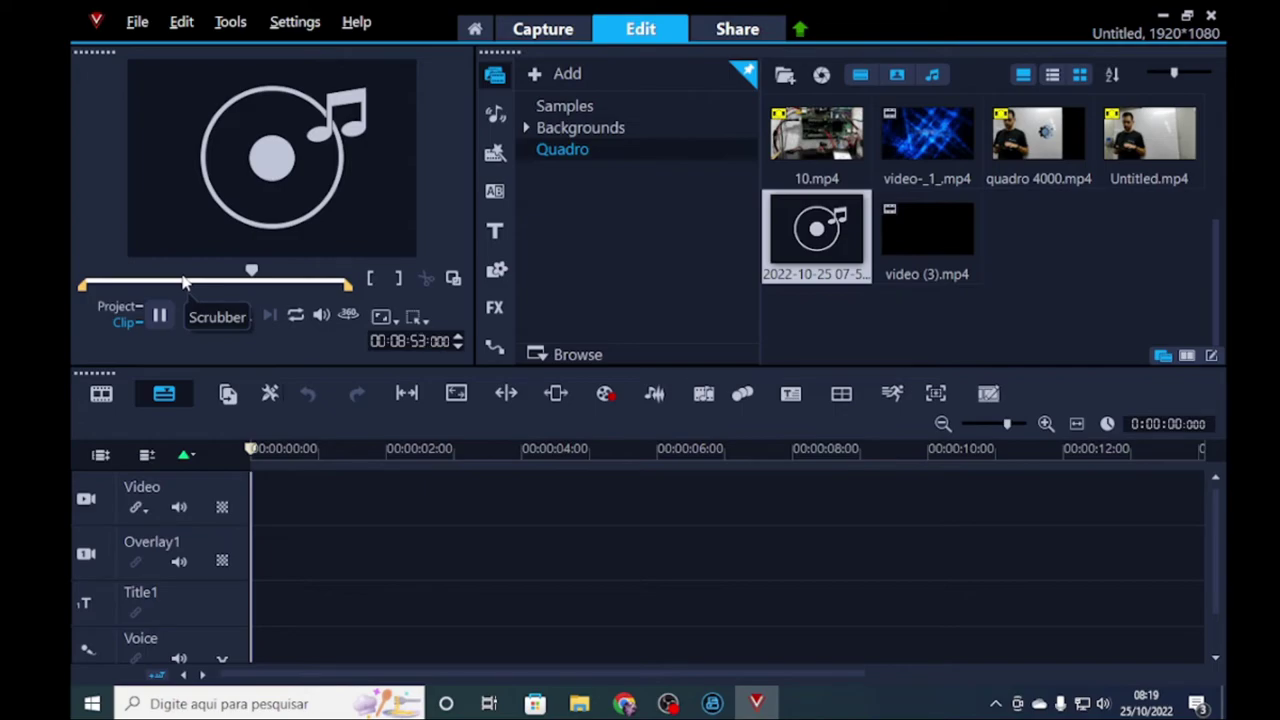
left_click(159, 316)
left_click(228, 285)
left_click(159, 316)
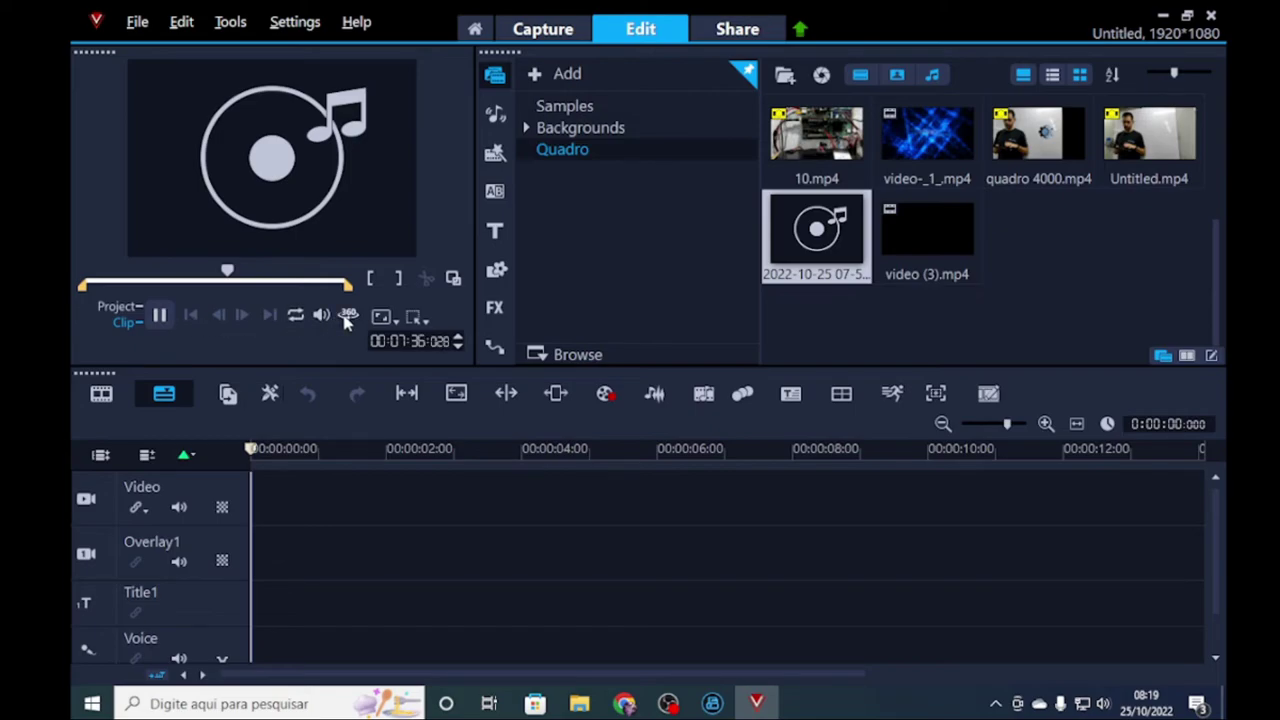
key("space")
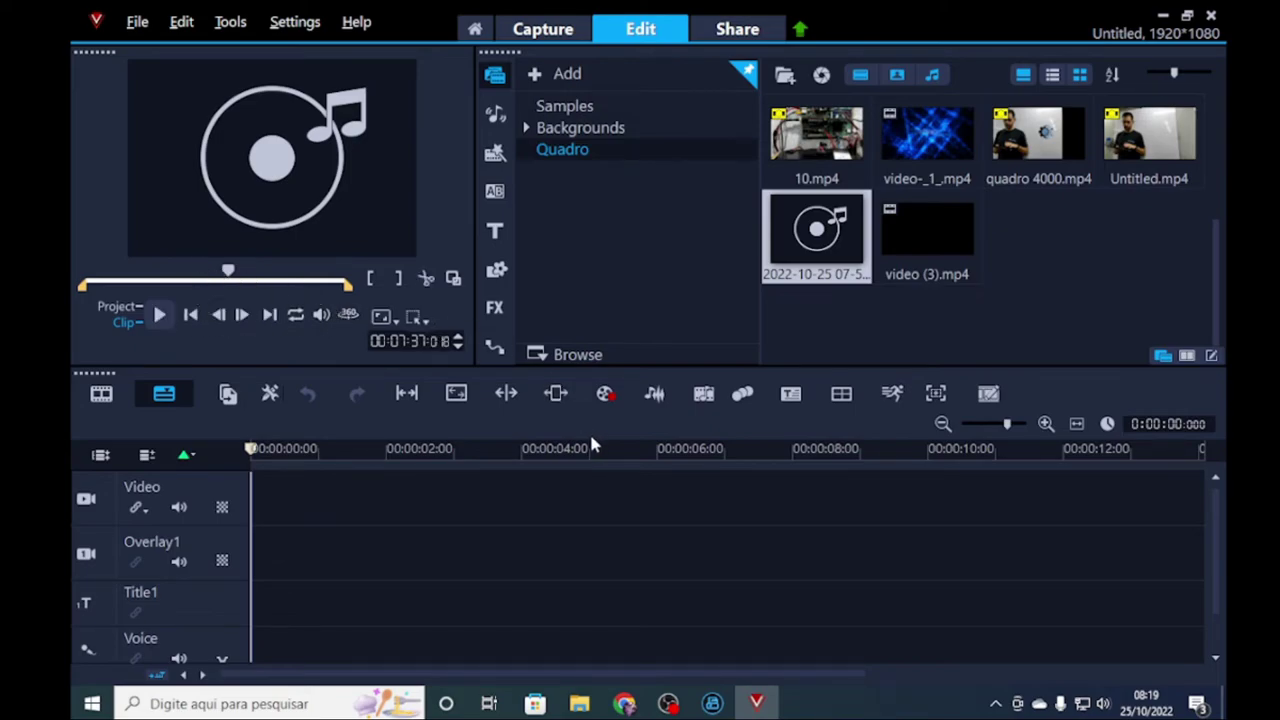
left_click_drag(815, 288, 491, 492)
left_click_drag(845, 288, 310, 640)
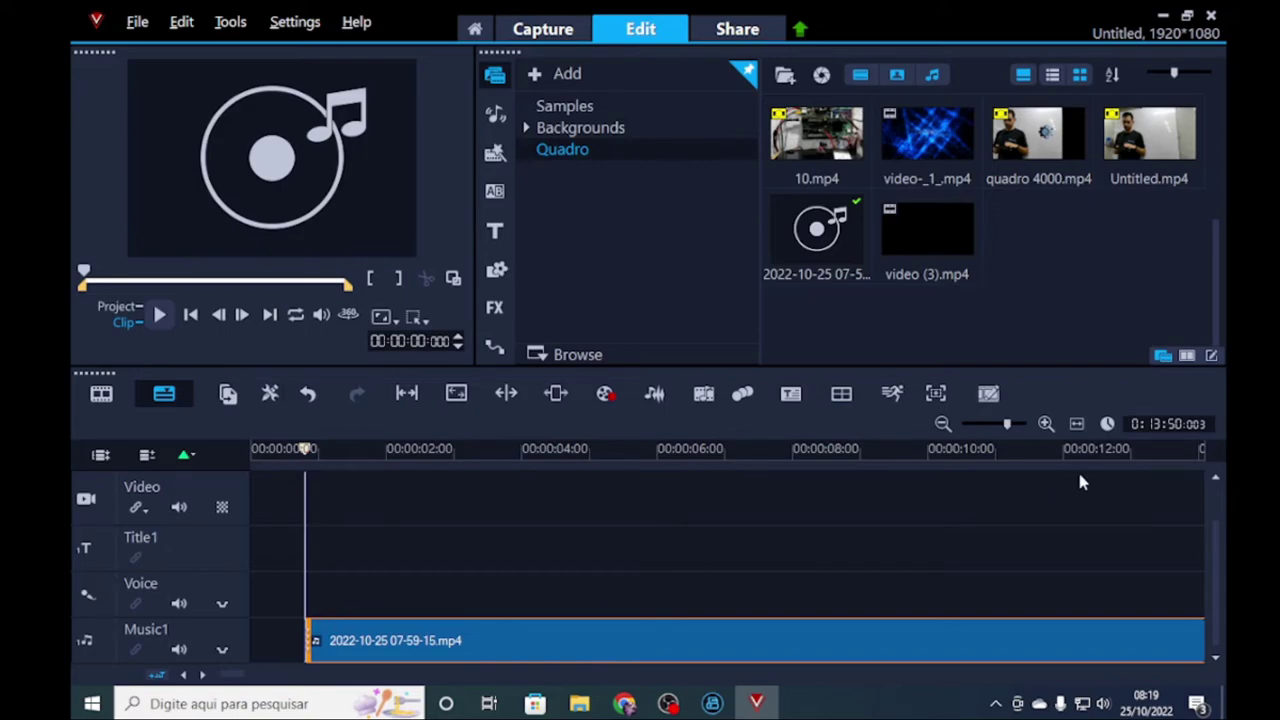
Step: Switch to Movavi Video Converter and close it
left_click(712, 703)
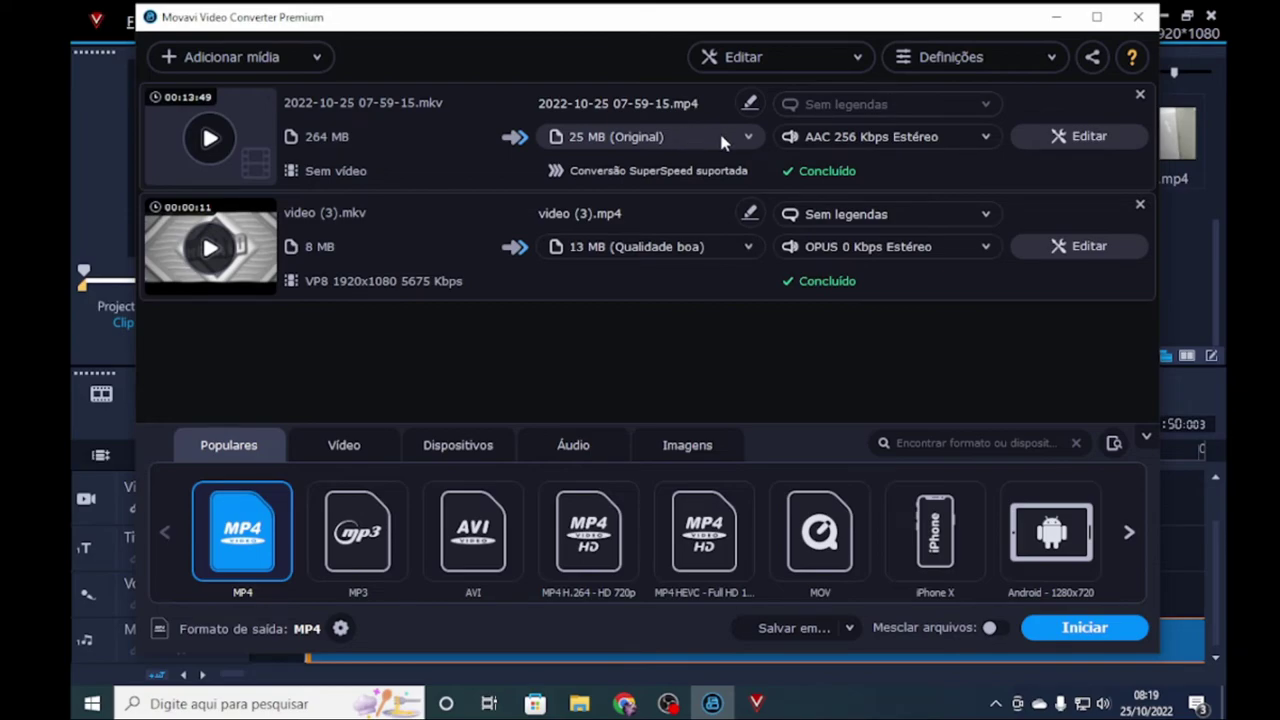
left_click(1138, 16)
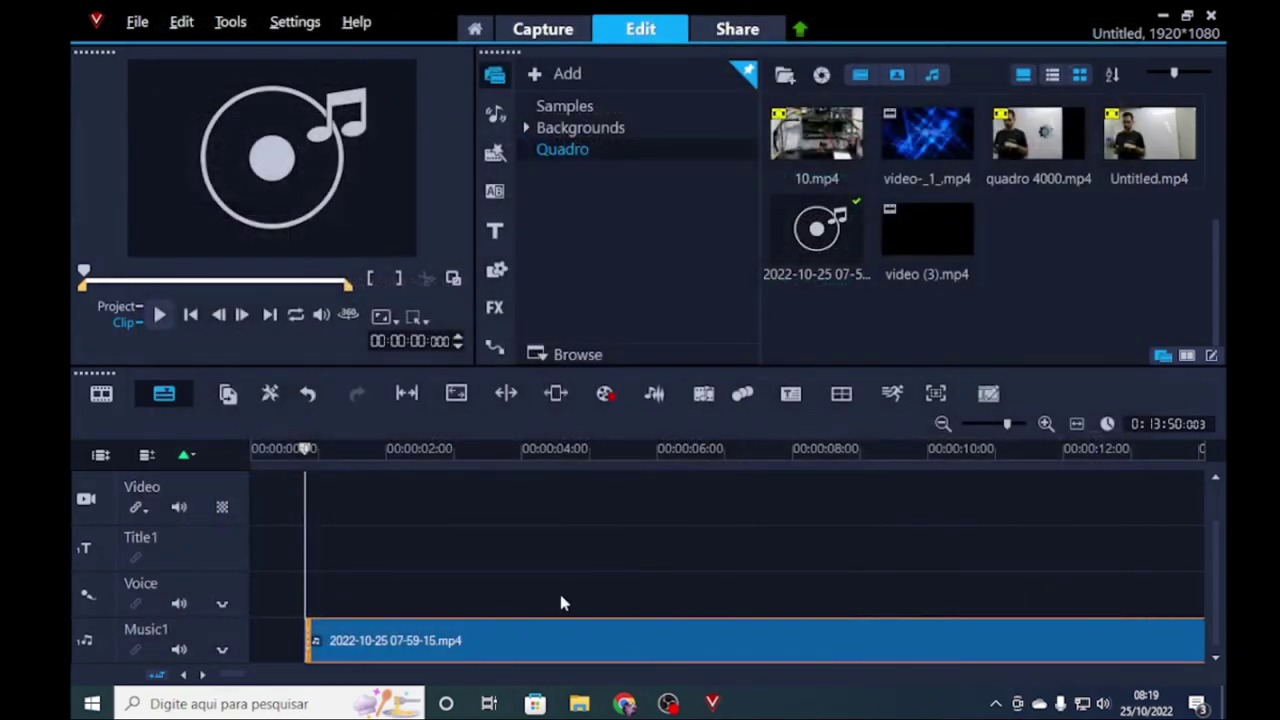
right_click(985, 648)
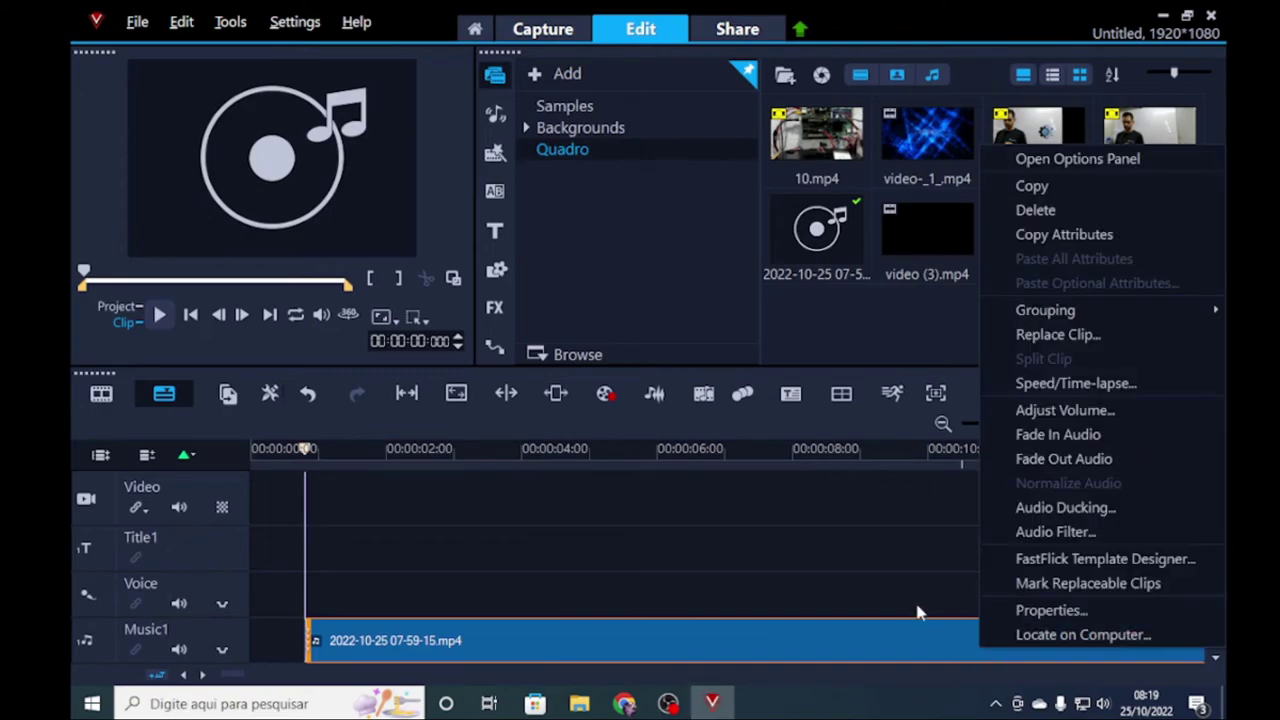
left_click(755, 487)
key("ctrl+z")
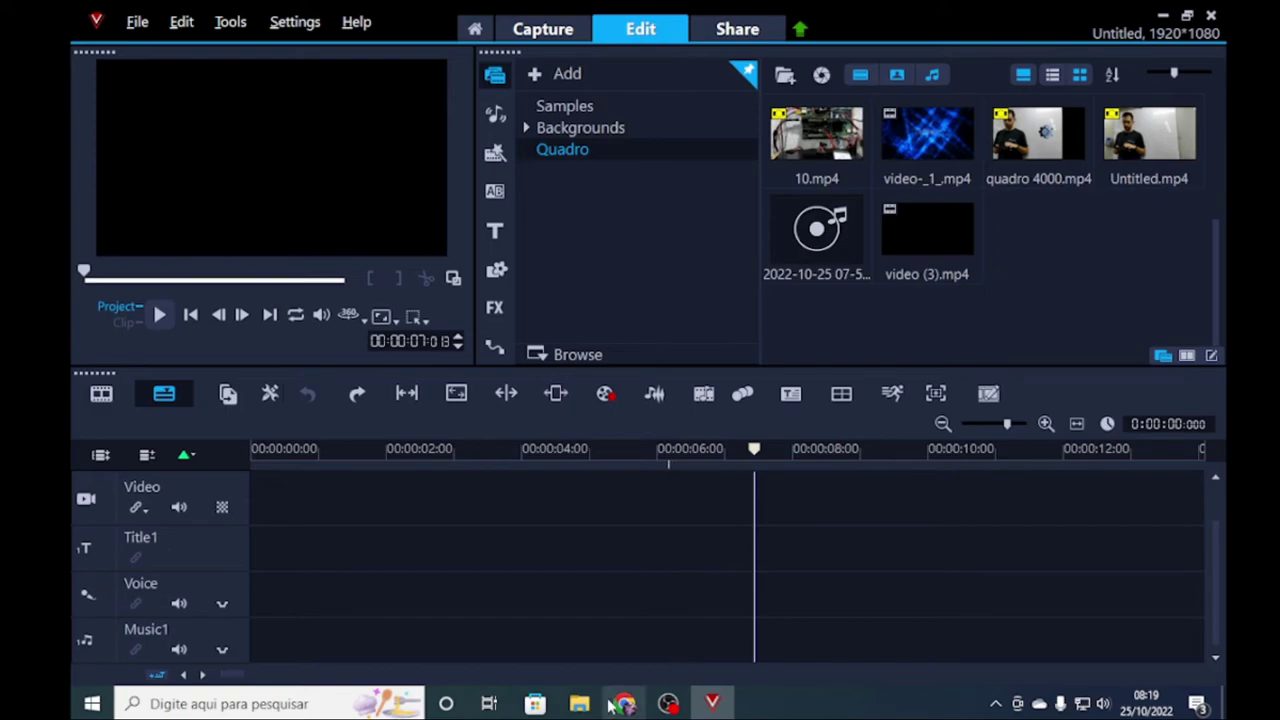
Step: Switch to File Explorer and open the Movavi Library folder inside Vídeos
left_click(579, 703)
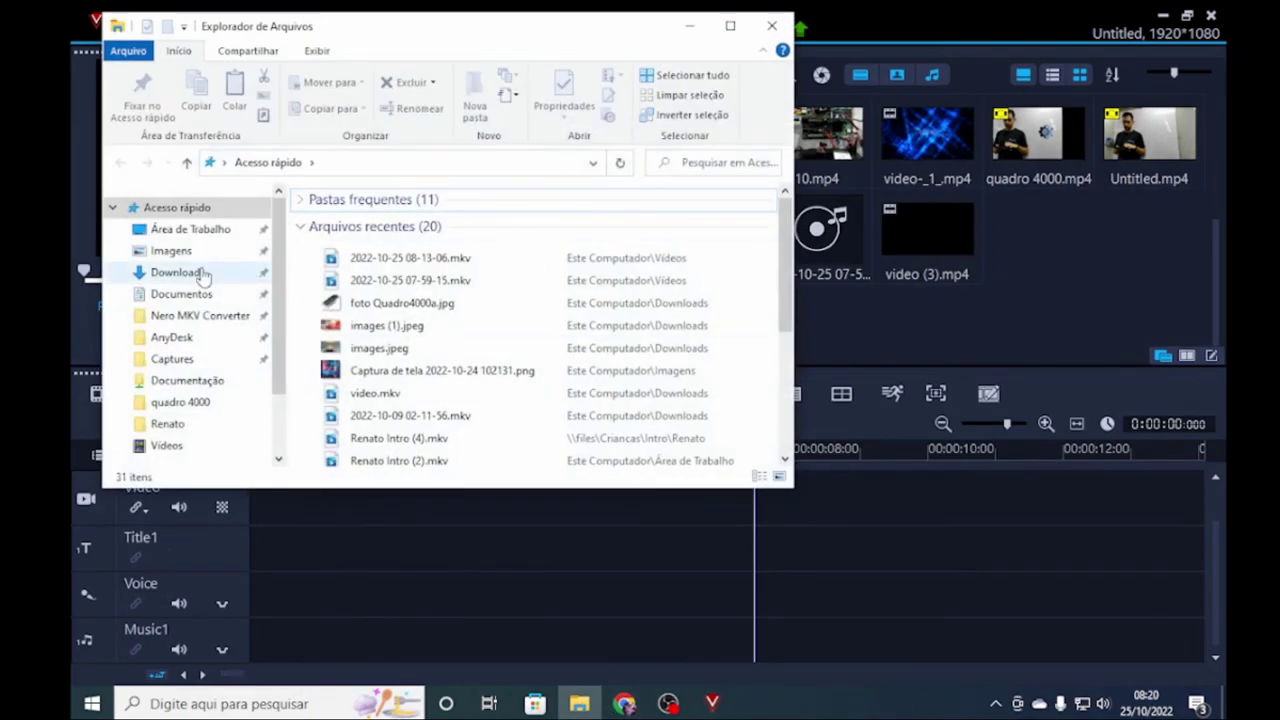
left_click(167, 446)
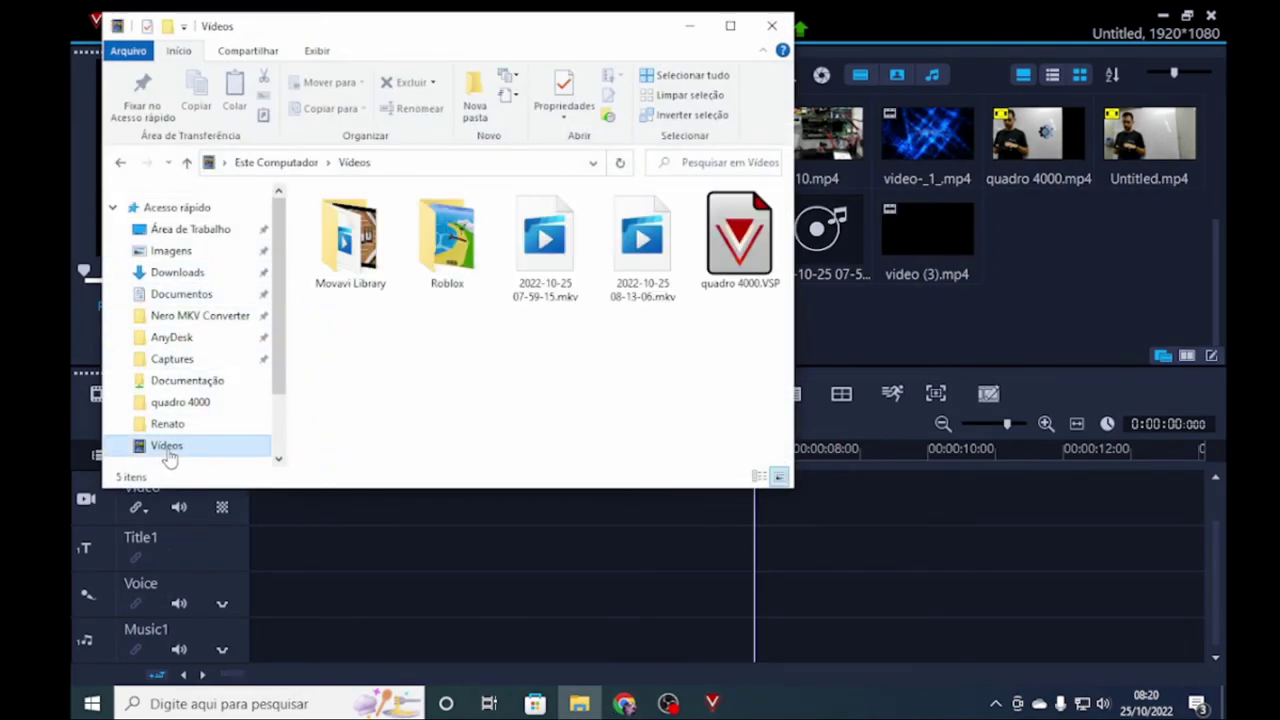
double_click(383, 272)
left_click(370, 300)
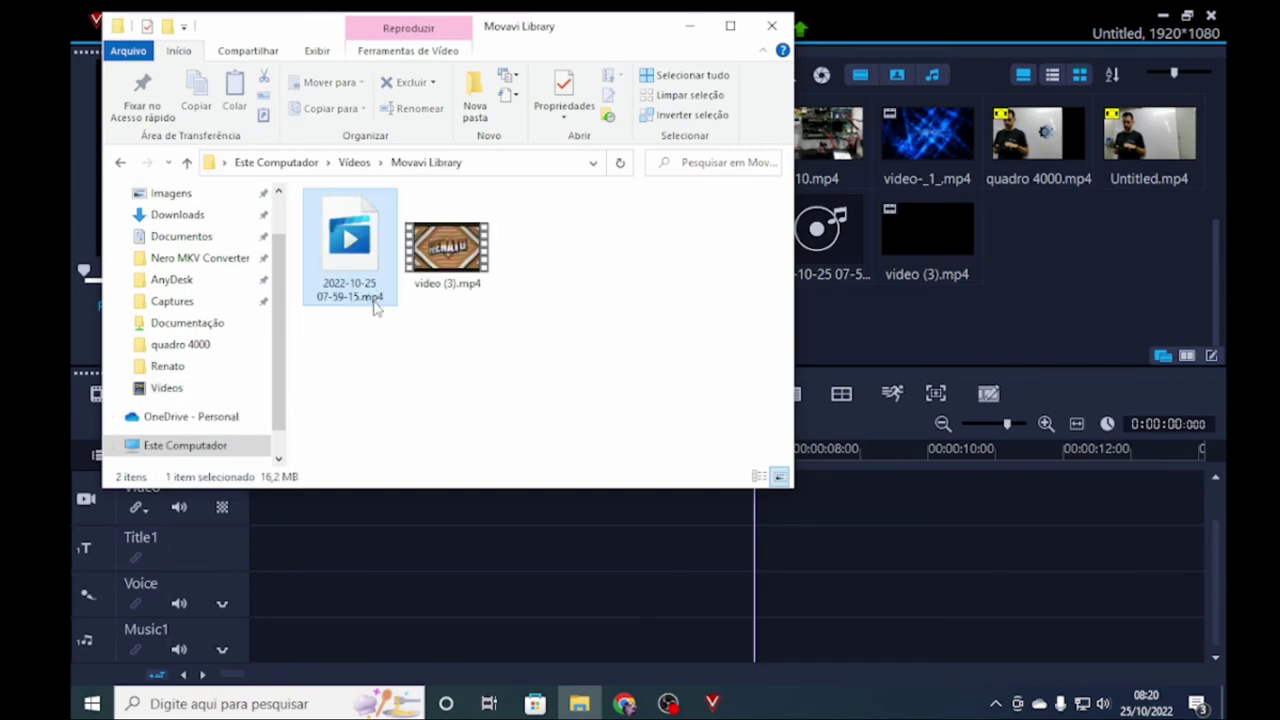
right_click(372, 300)
left_click(449, 645)
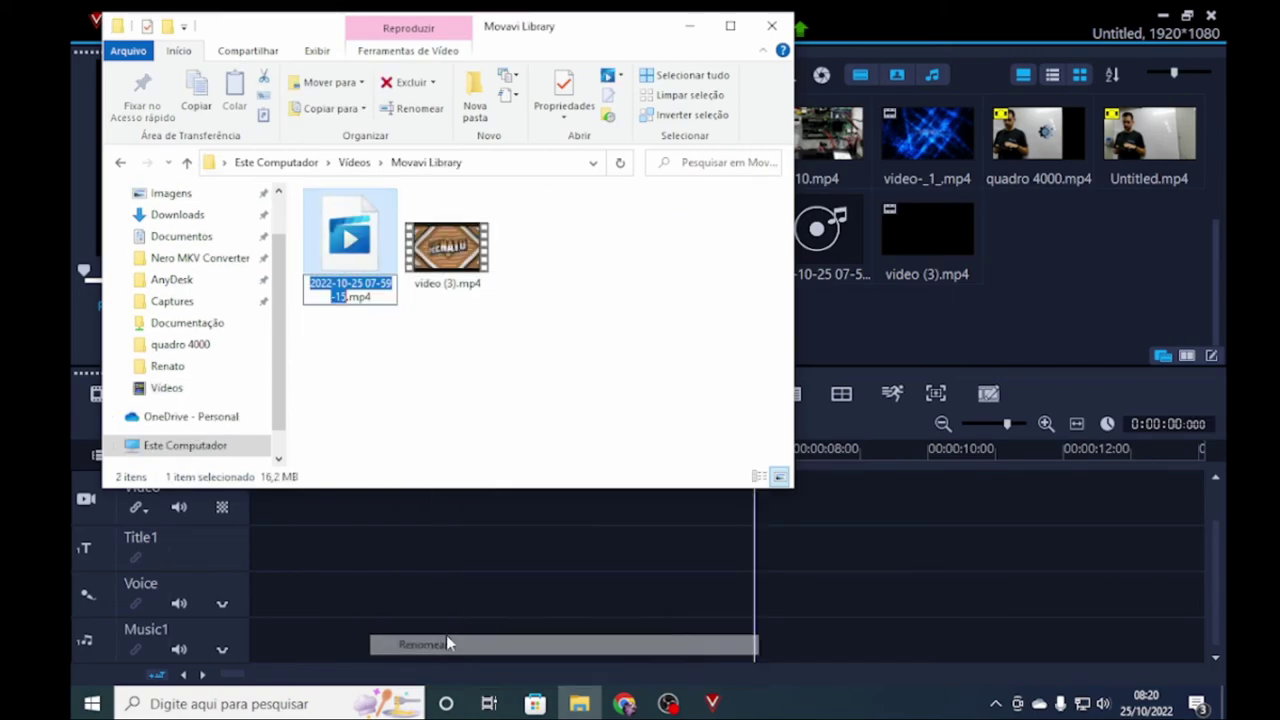
left_click(381, 297)
key("BackSpace")
key("BackSpace")
type("V")
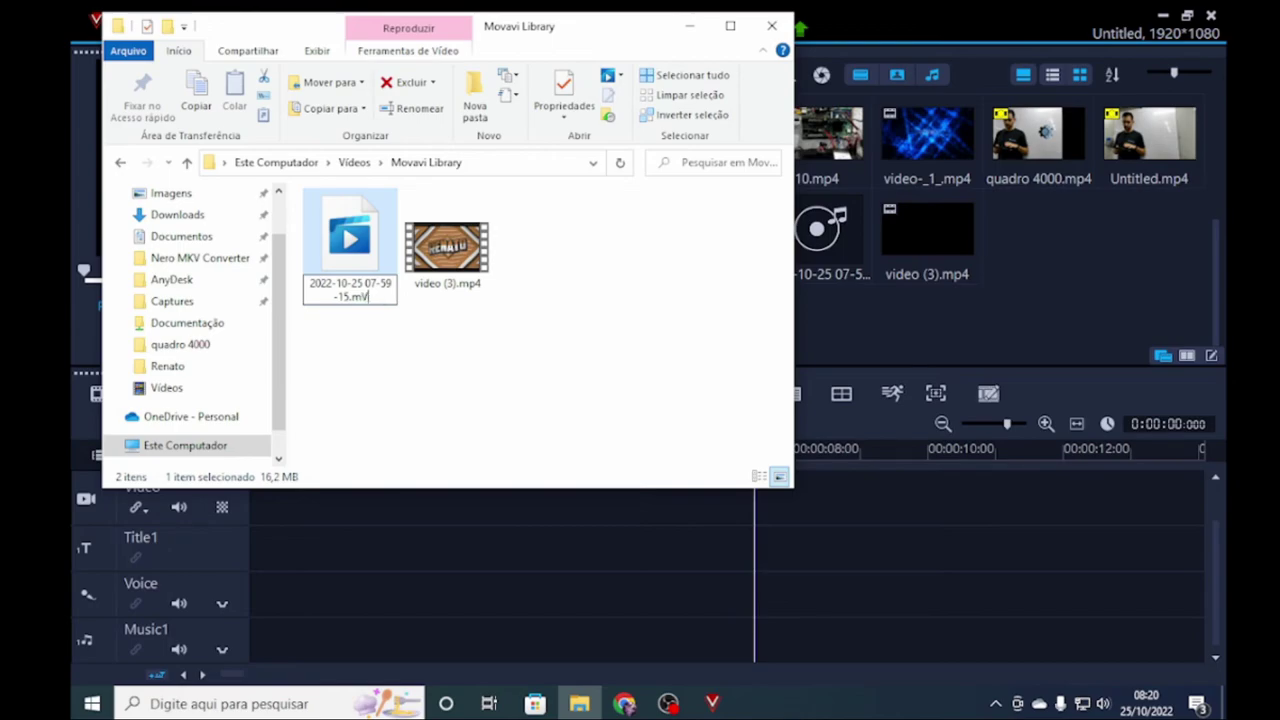
key("Return")
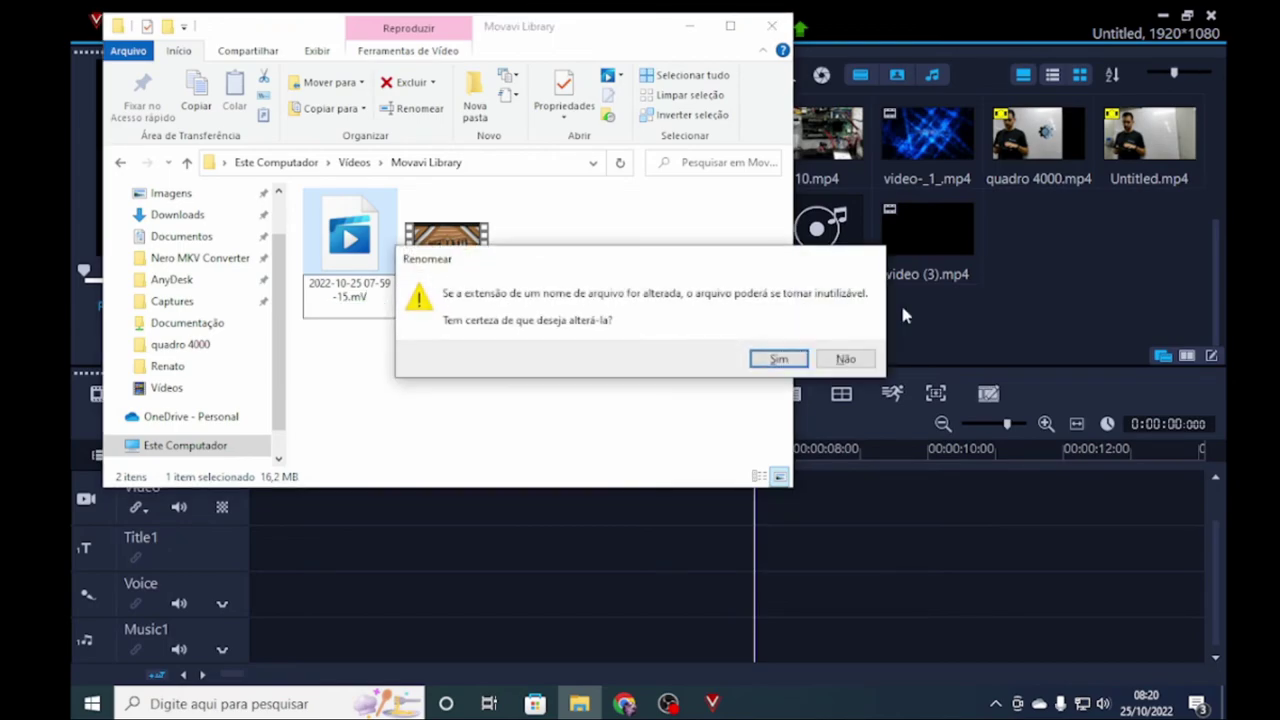
left_click(845, 358)
right_click(360, 292)
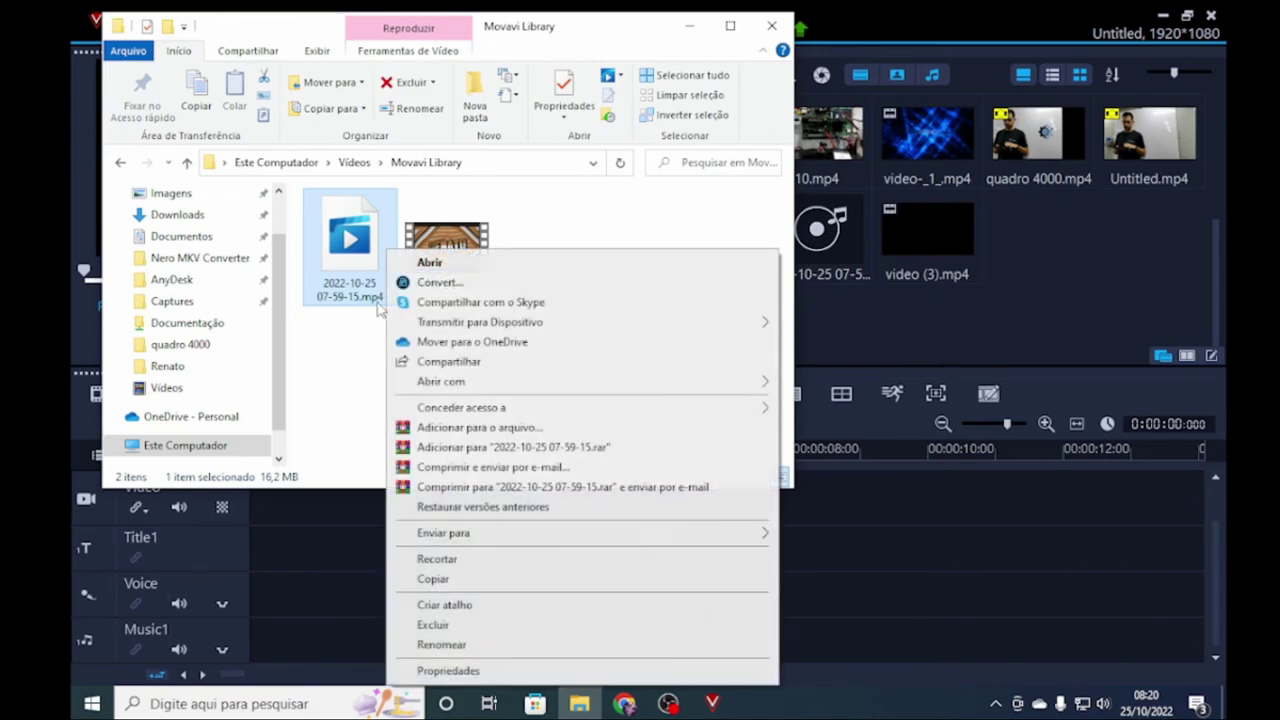
left_click(445, 645)
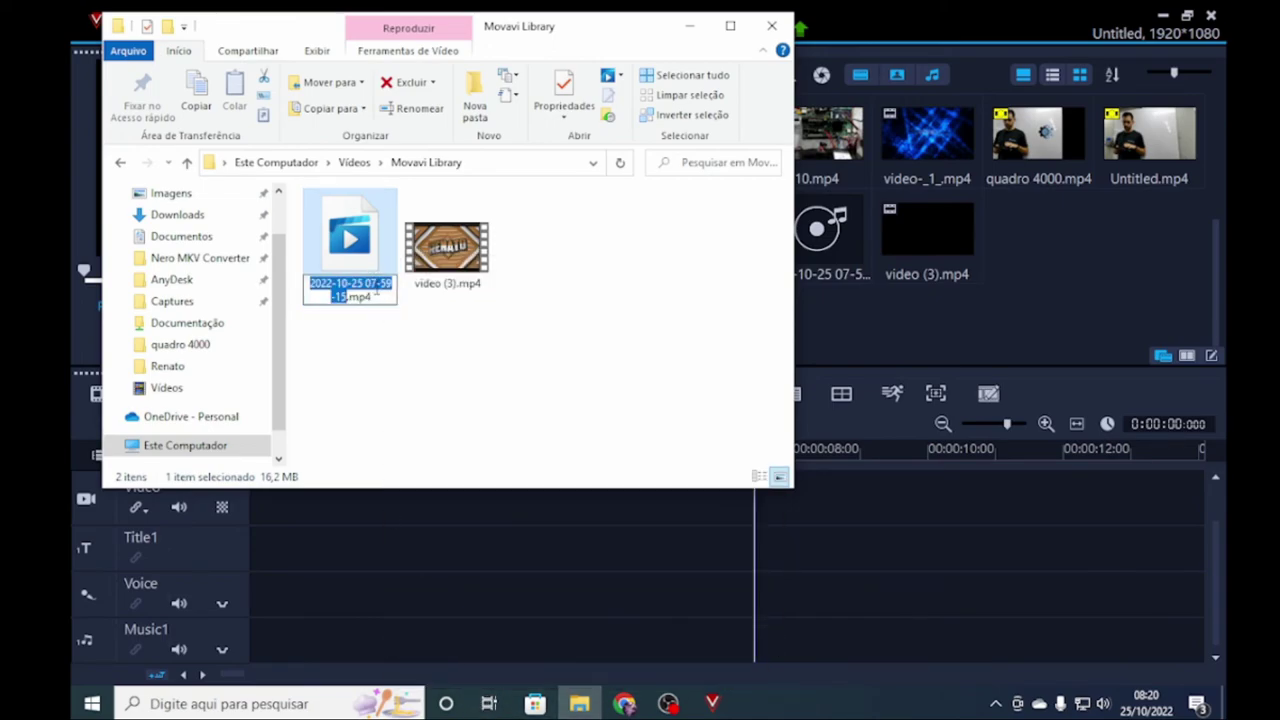
left_click(375, 297)
key("BackSpace")
key("BackSpace")
type("kv")
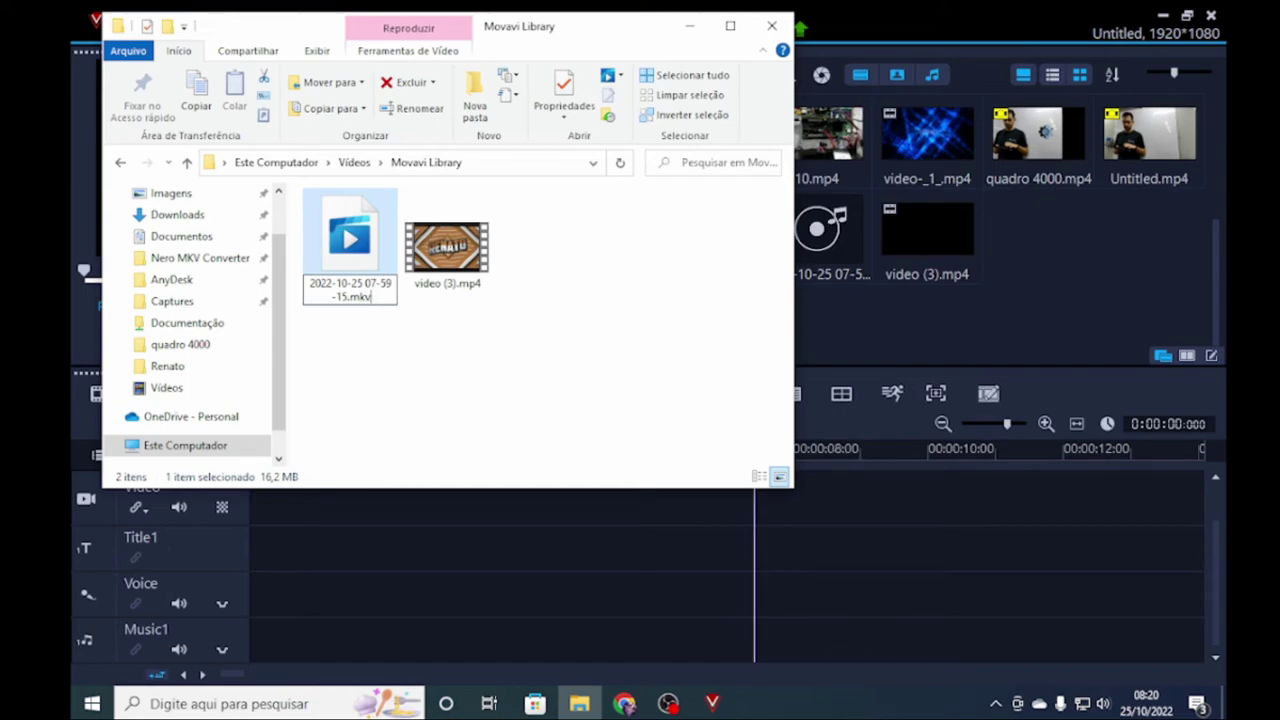
key("Return")
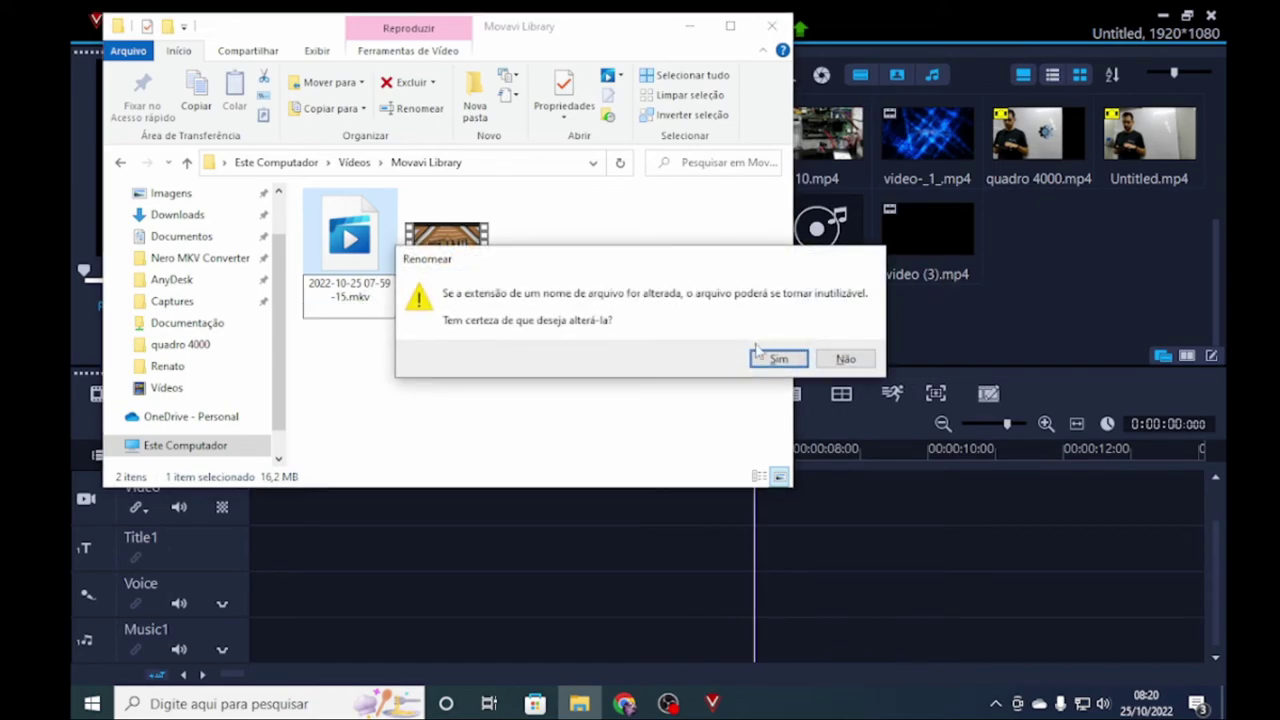
left_click(776, 358)
double_click(343, 262)
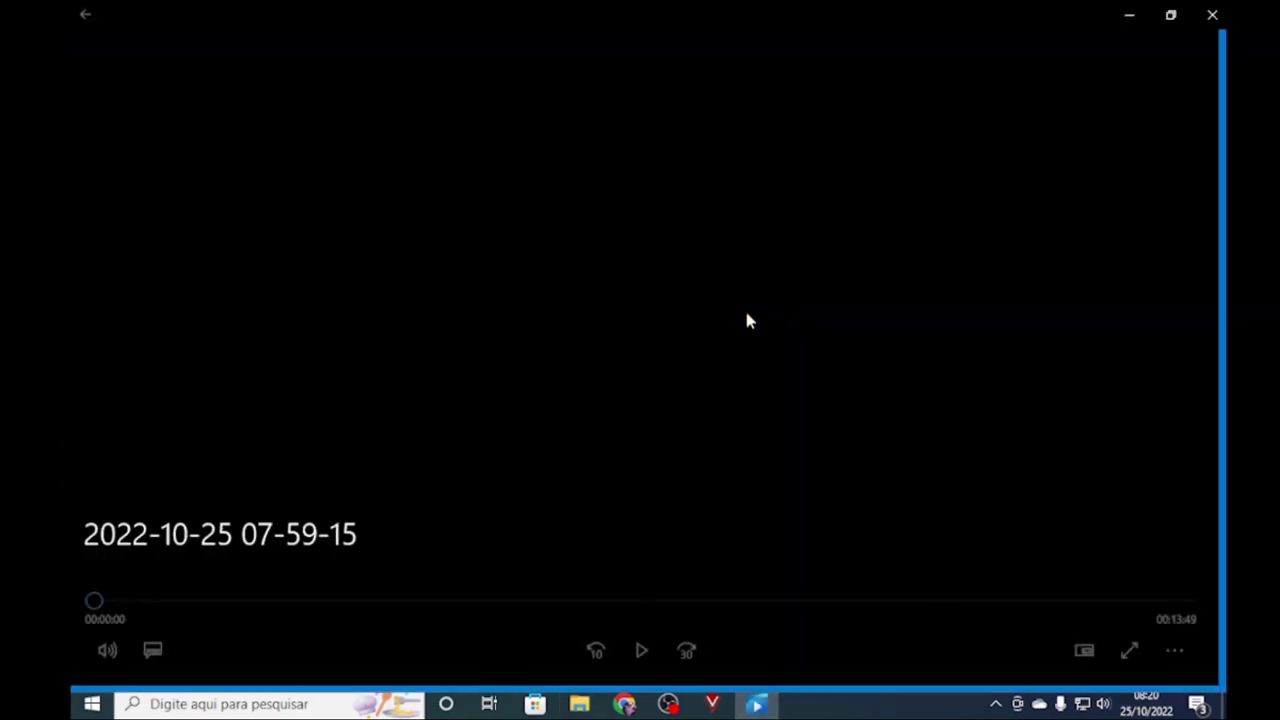
double_click(660, 523)
left_click(786, 623)
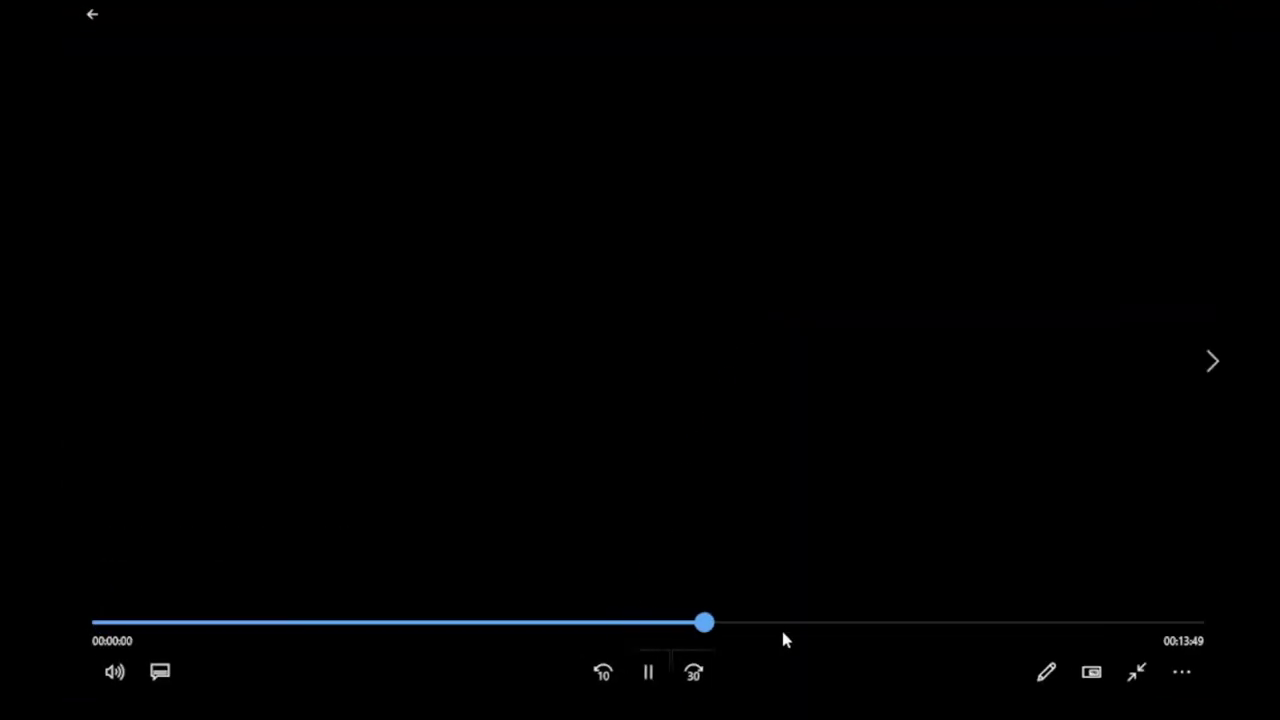
left_click(1226, 10)
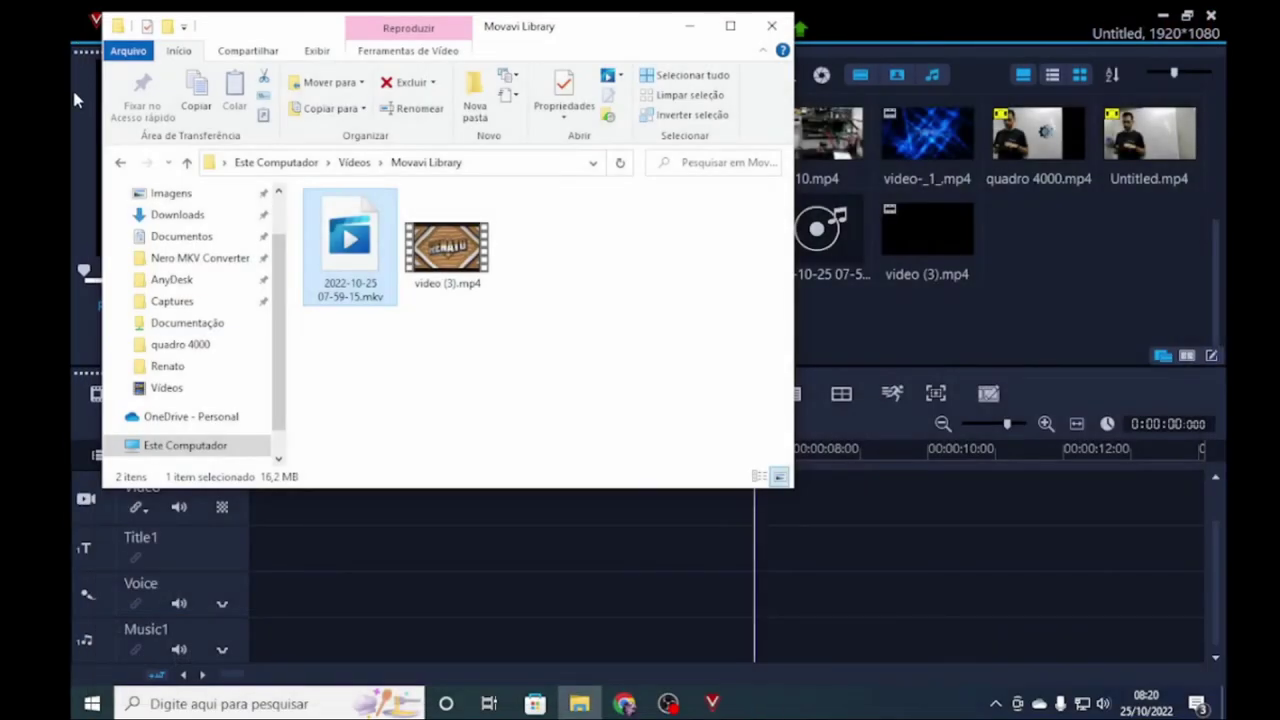
left_click(117, 162)
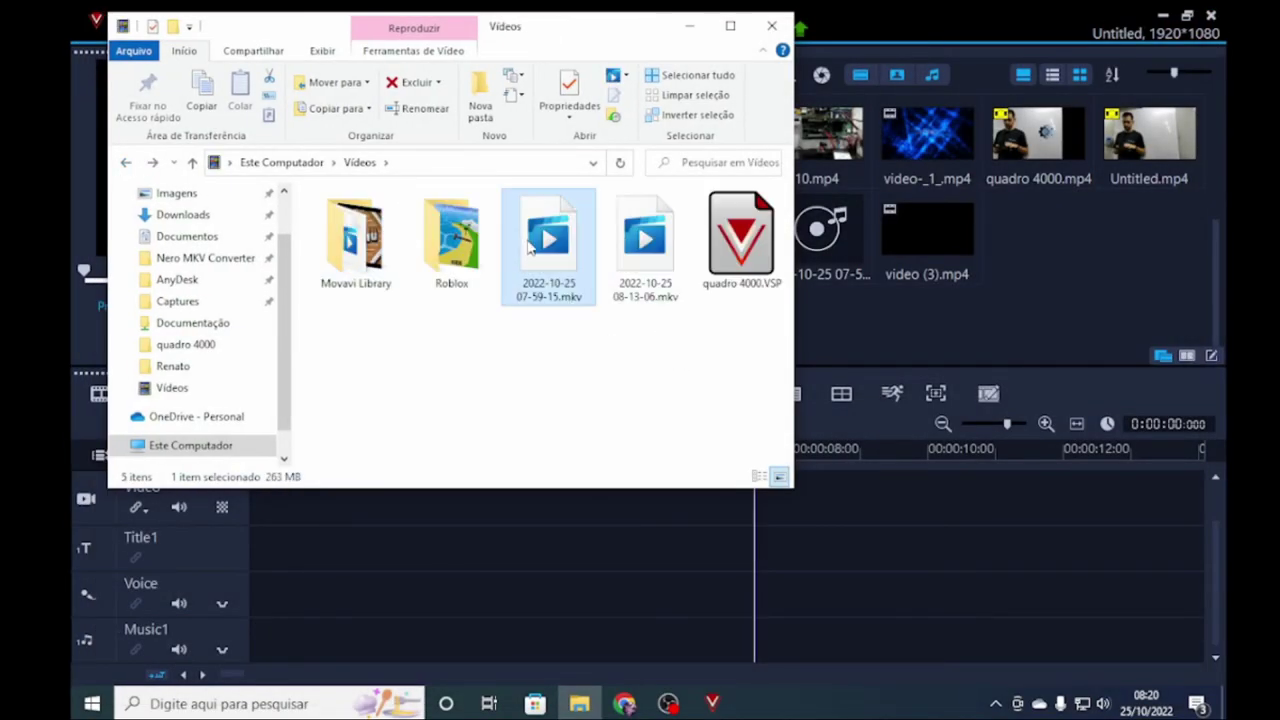
double_click(665, 248)
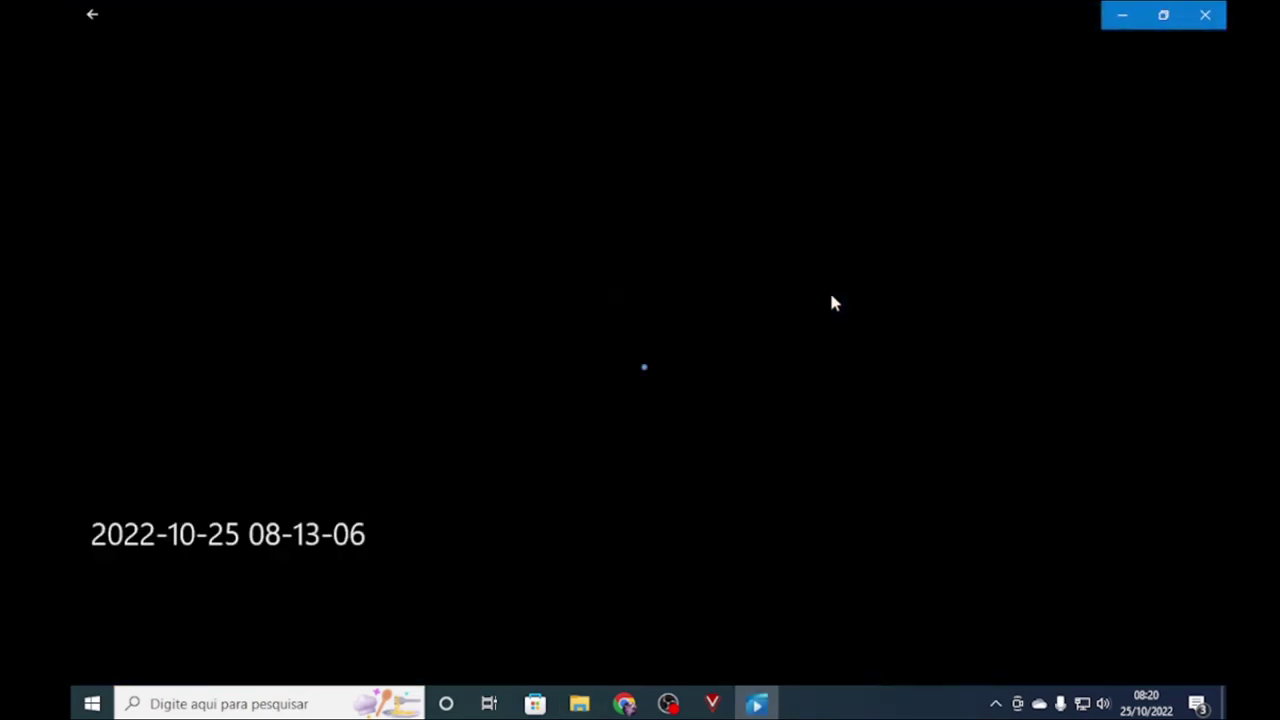
left_click(1208, 14)
double_click(549, 245)
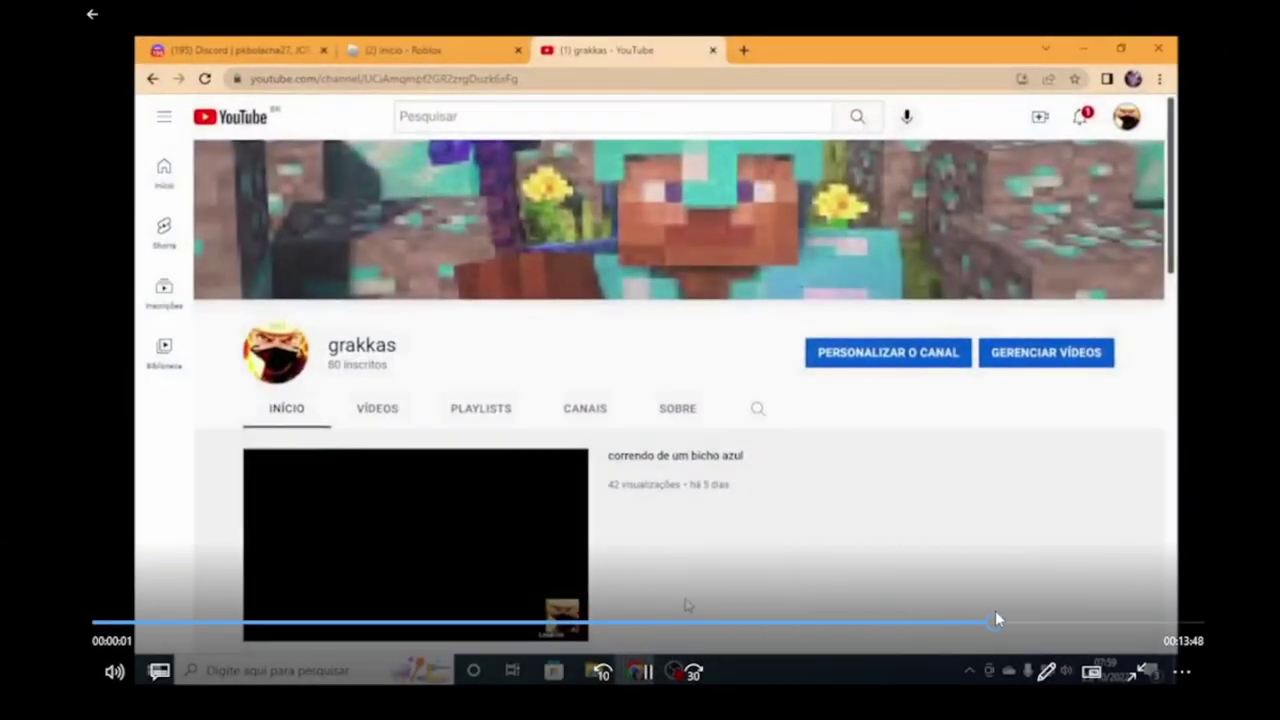
left_click(996, 620)
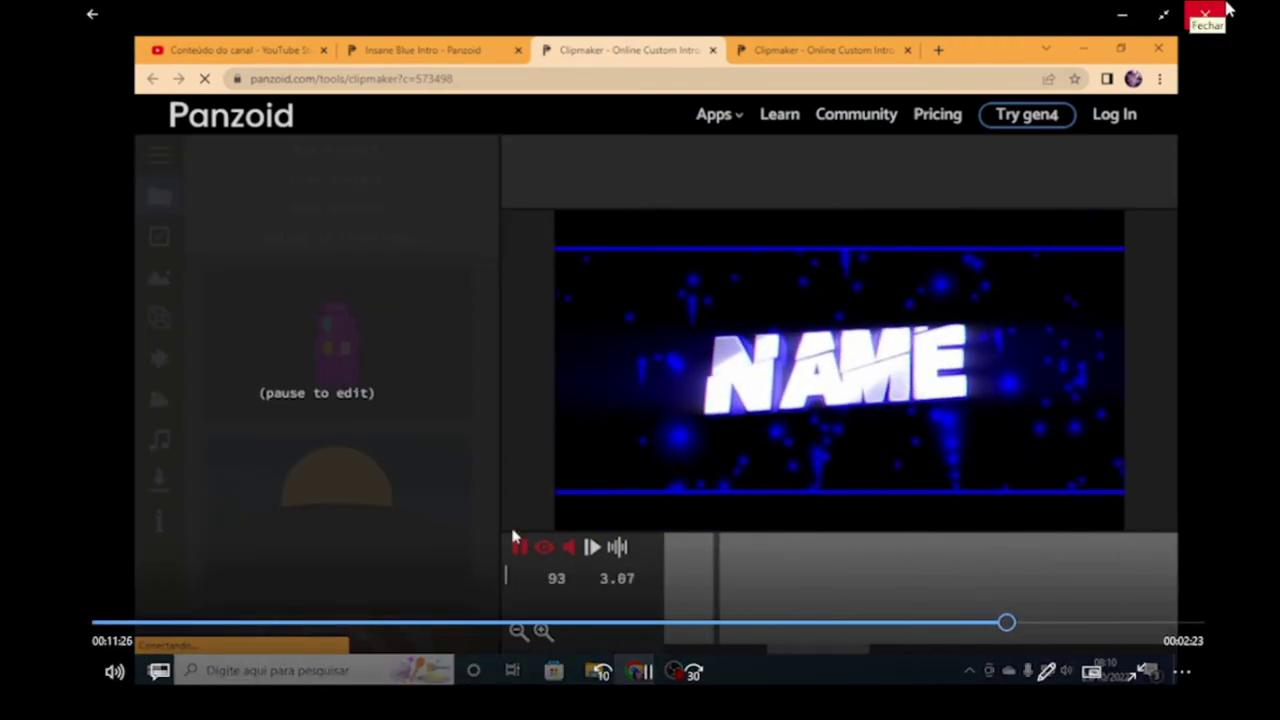
left_click(1218, 15)
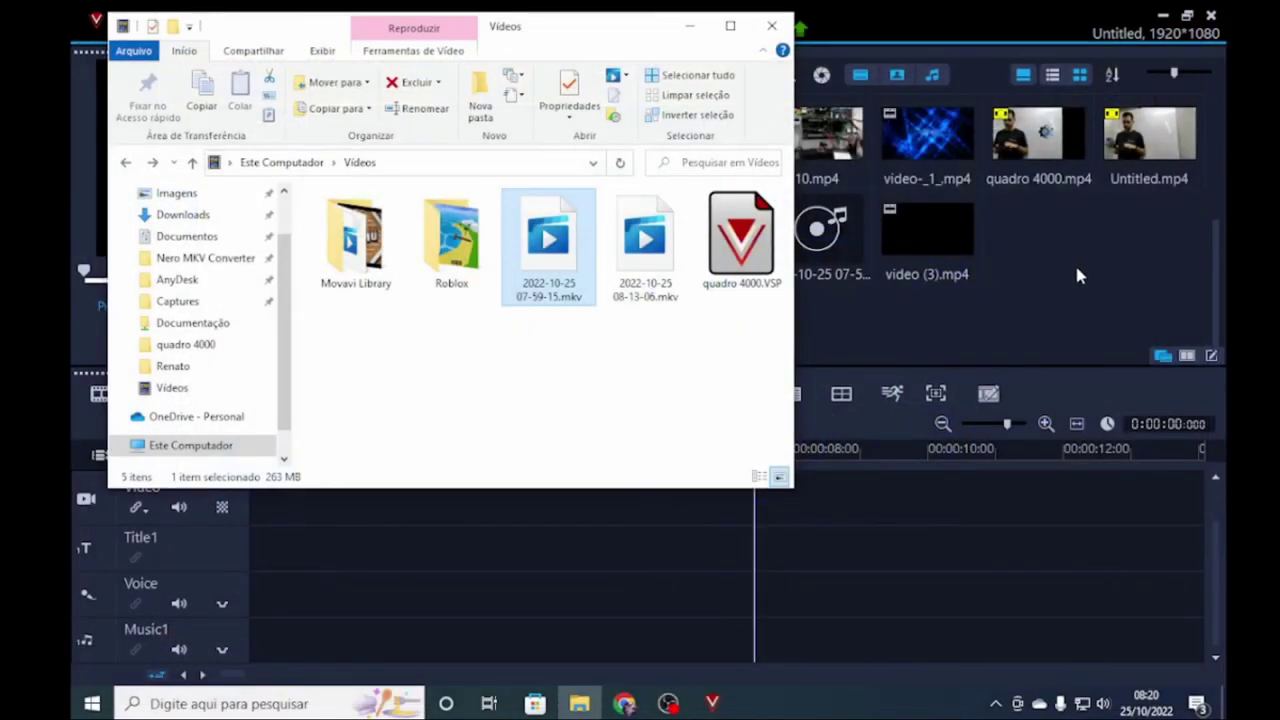
left_click(773, 26)
left_click(784, 77)
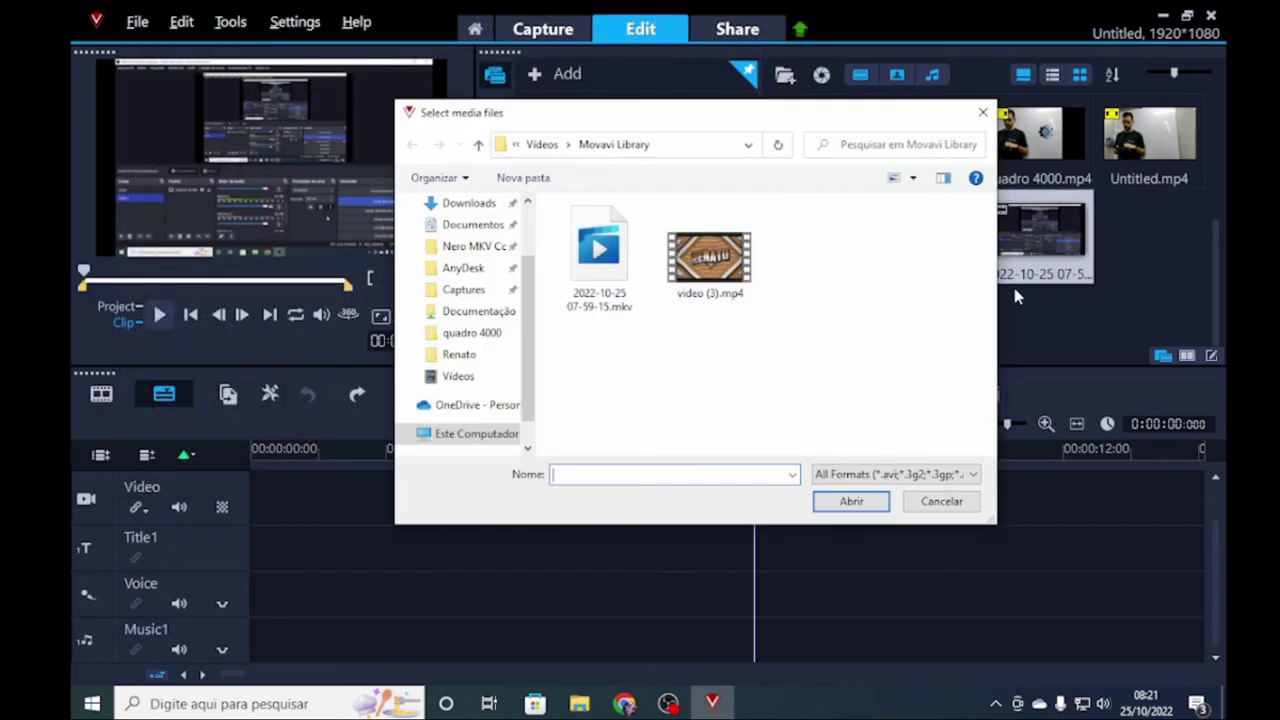
left_click(982, 113)
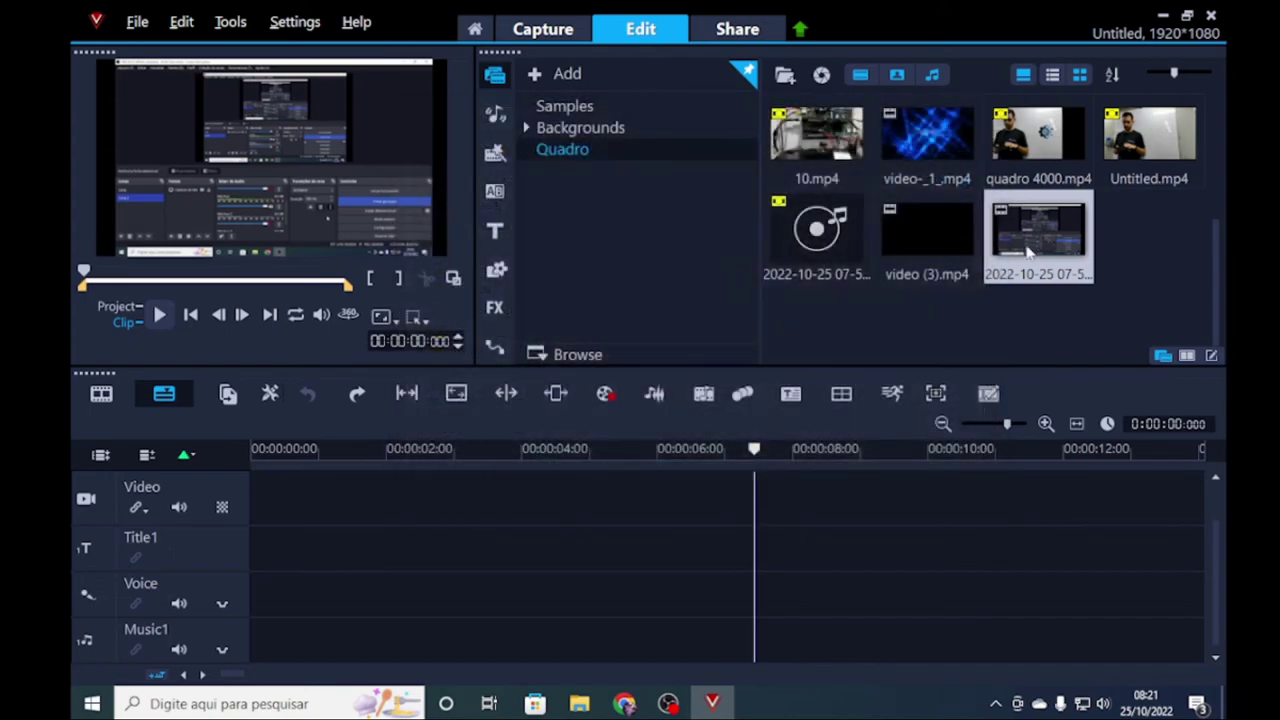
left_click_drag(1050, 235, 335, 514)
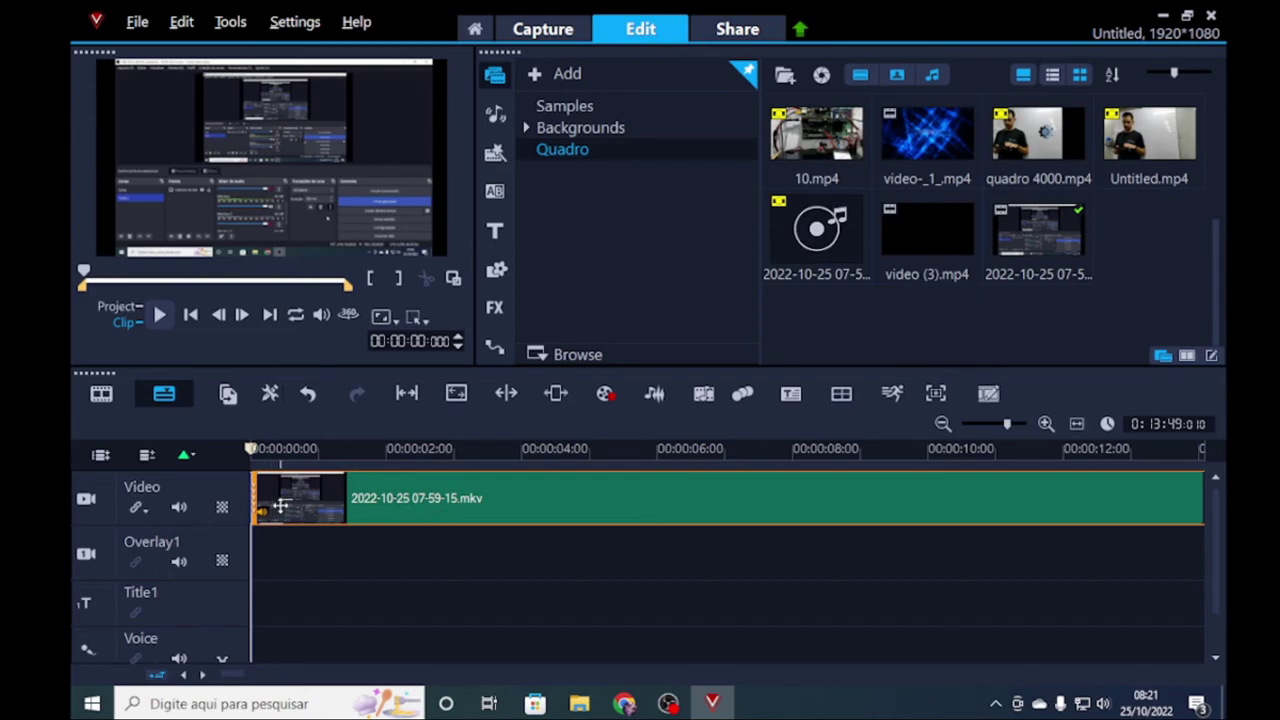
left_click_drag(259, 495, 361, 495)
left_click_drag(929, 228, 262, 505)
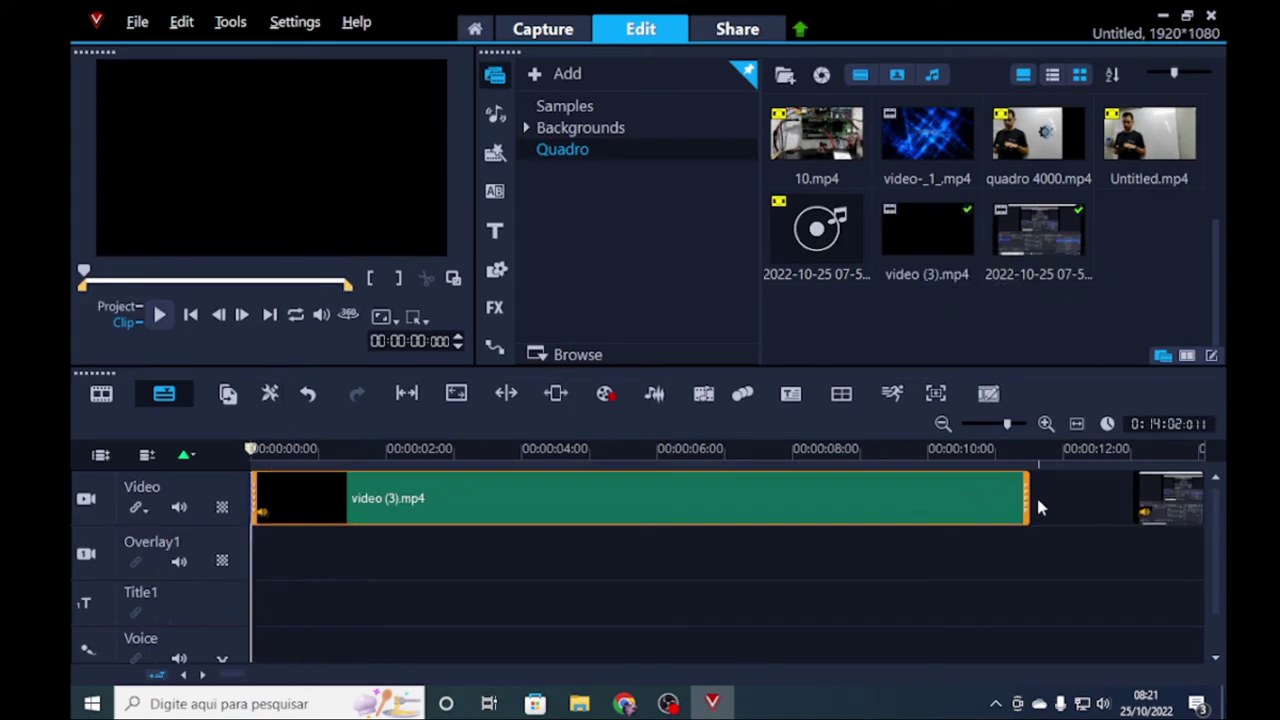
left_click_drag(1140, 492, 1000, 565)
left_click(716, 625)
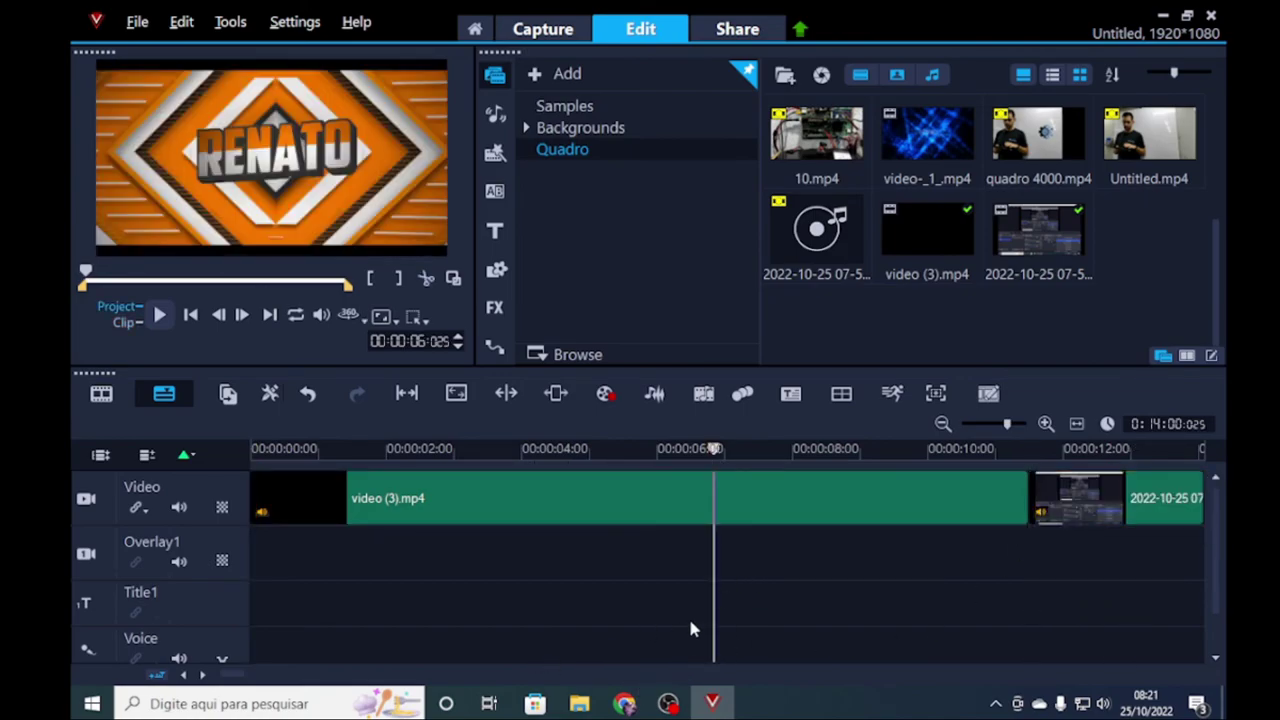
left_click(1016, 560)
left_click(1030, 545)
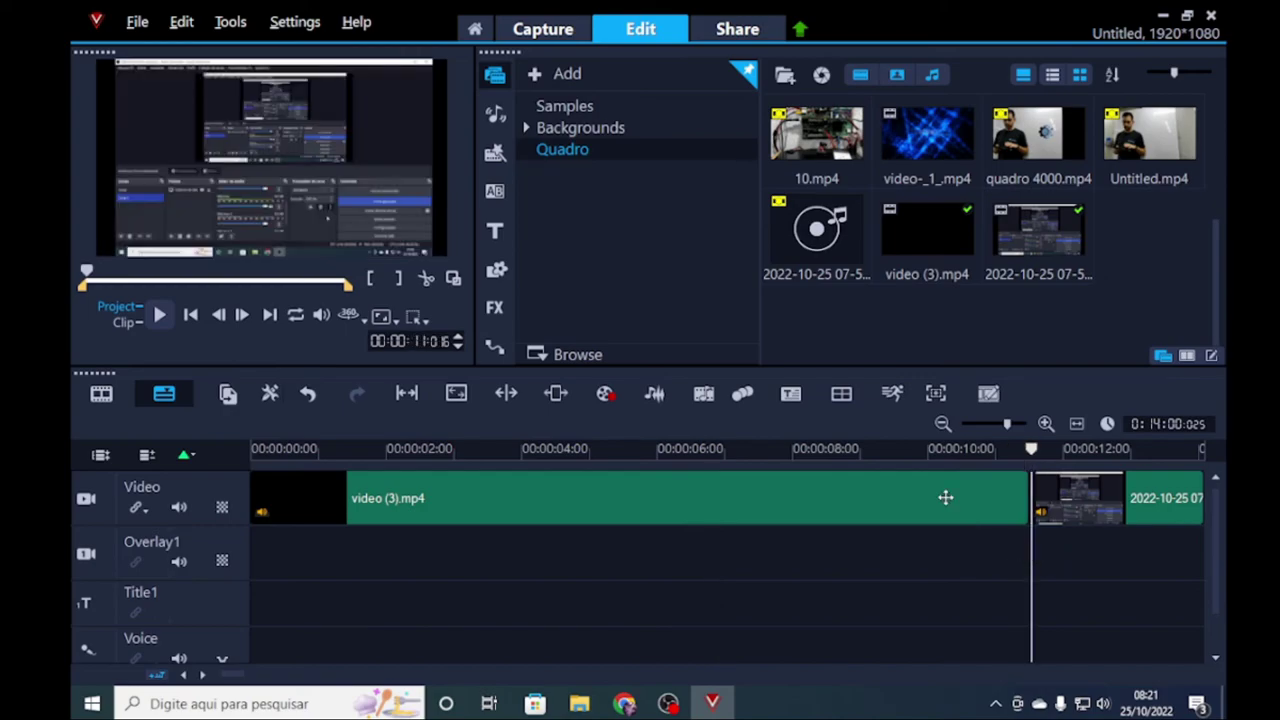
left_click(1113, 561)
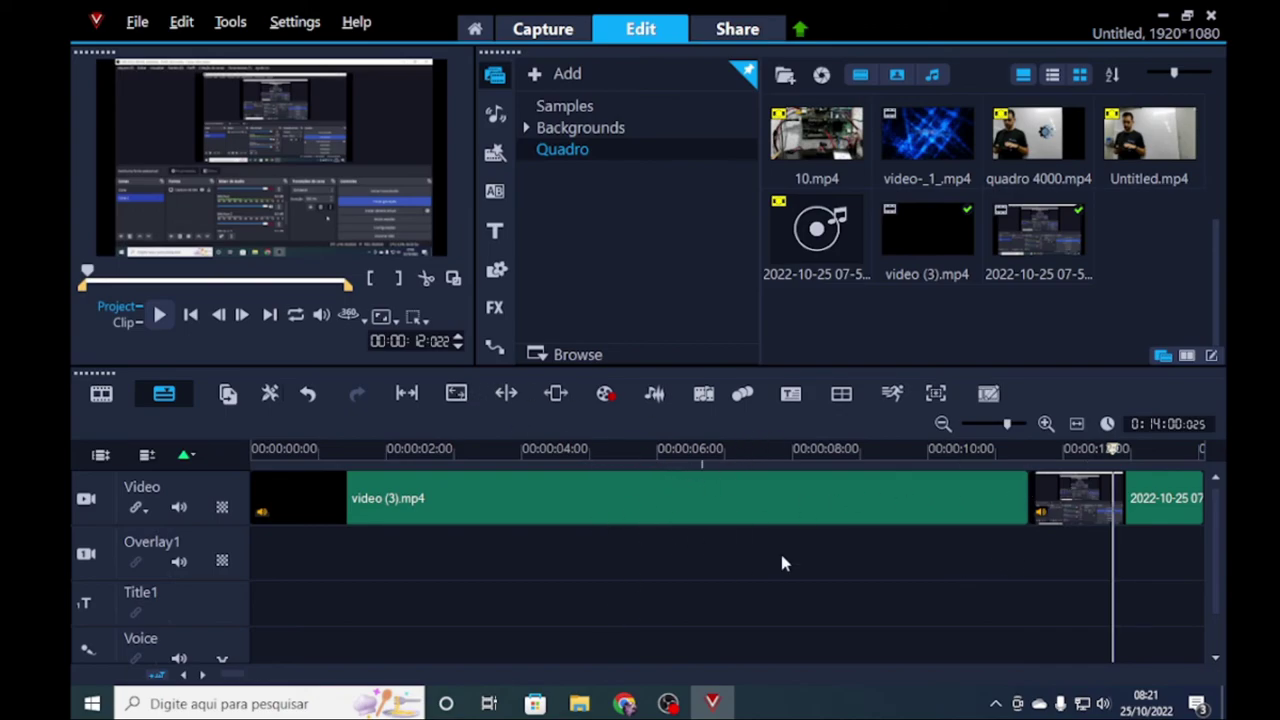
left_click_drag(702, 445, 1019, 477)
right_click(588, 495)
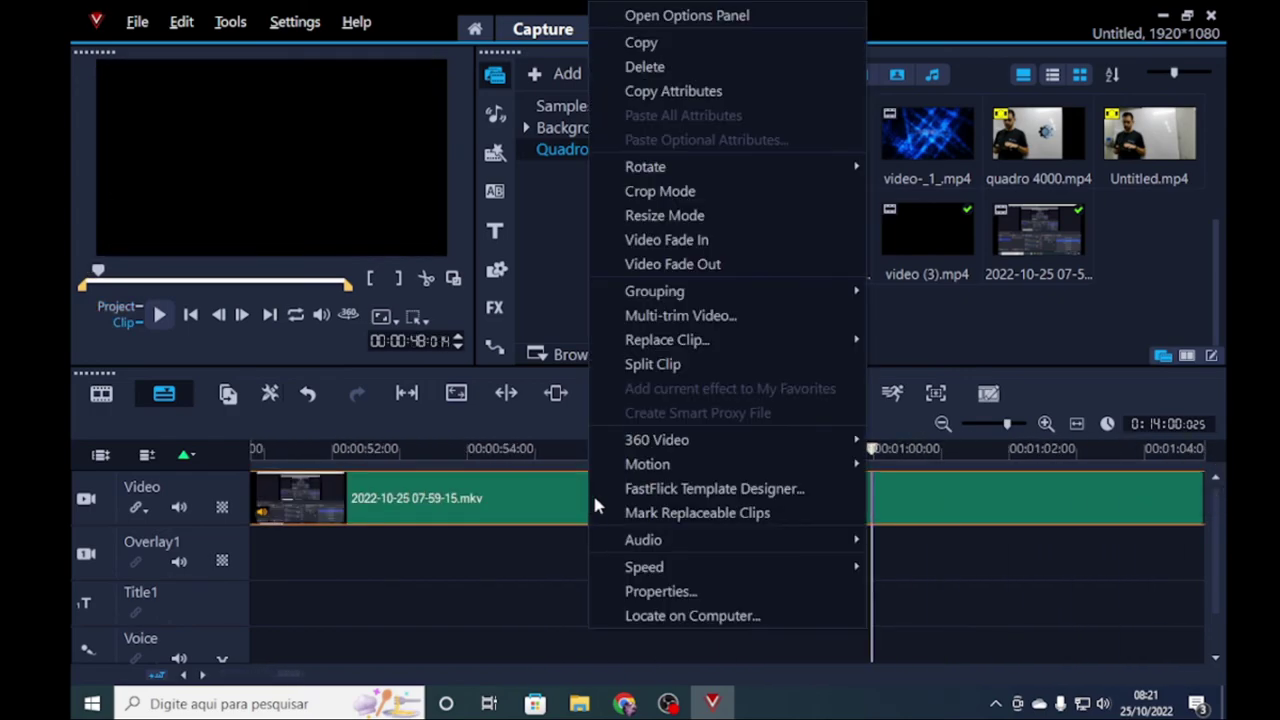
mouse_move(632, 474)
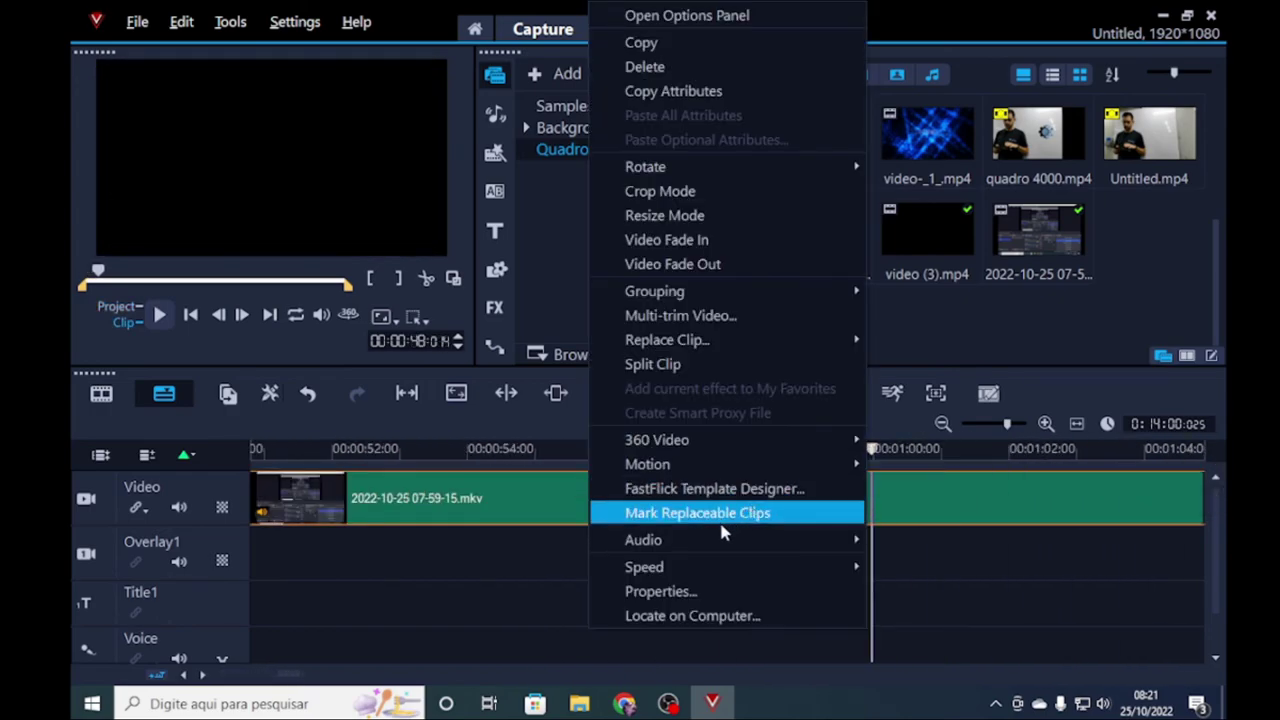
mouse_move(700, 540)
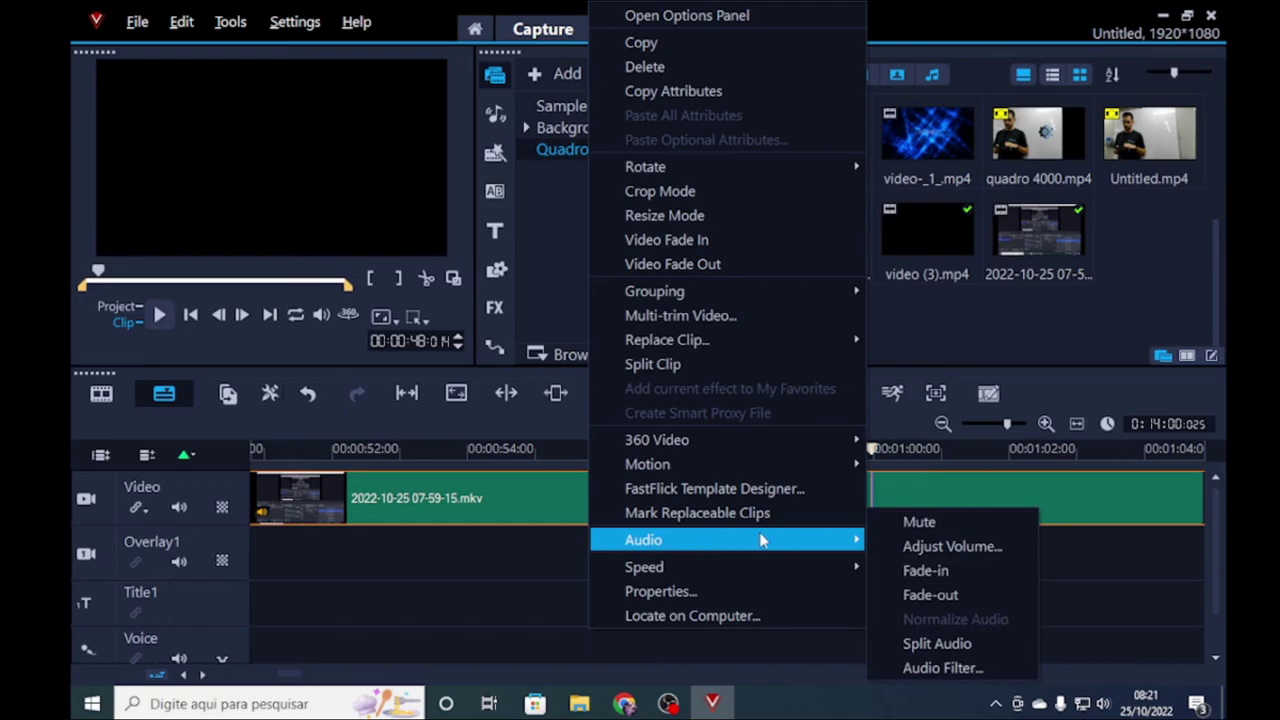
left_click(920, 546)
left_click(646, 343)
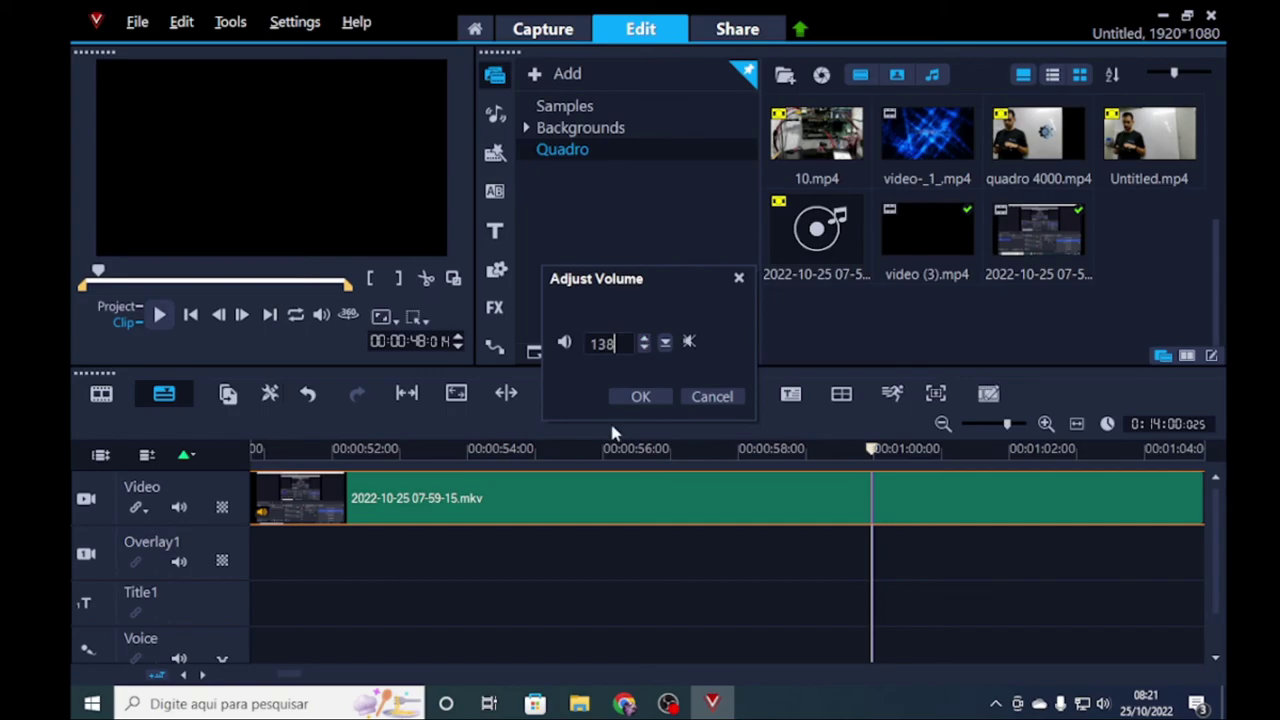
left_click(643, 400)
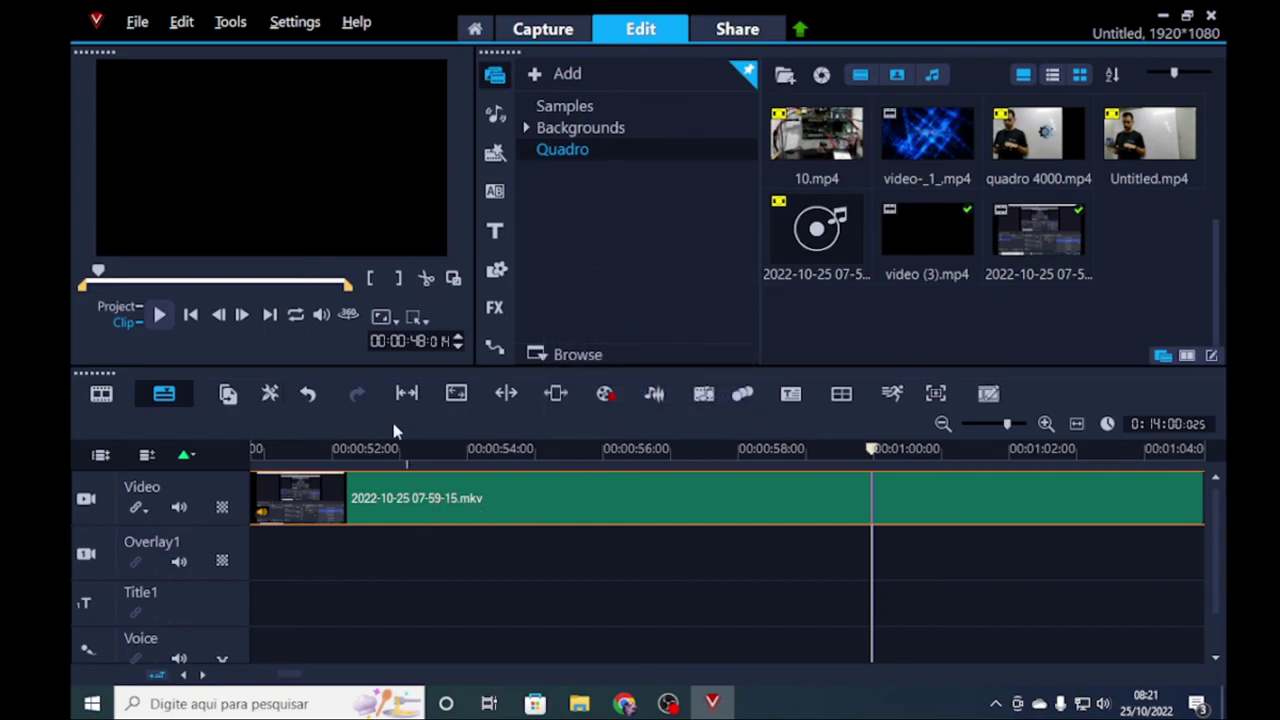
left_click(160, 316)
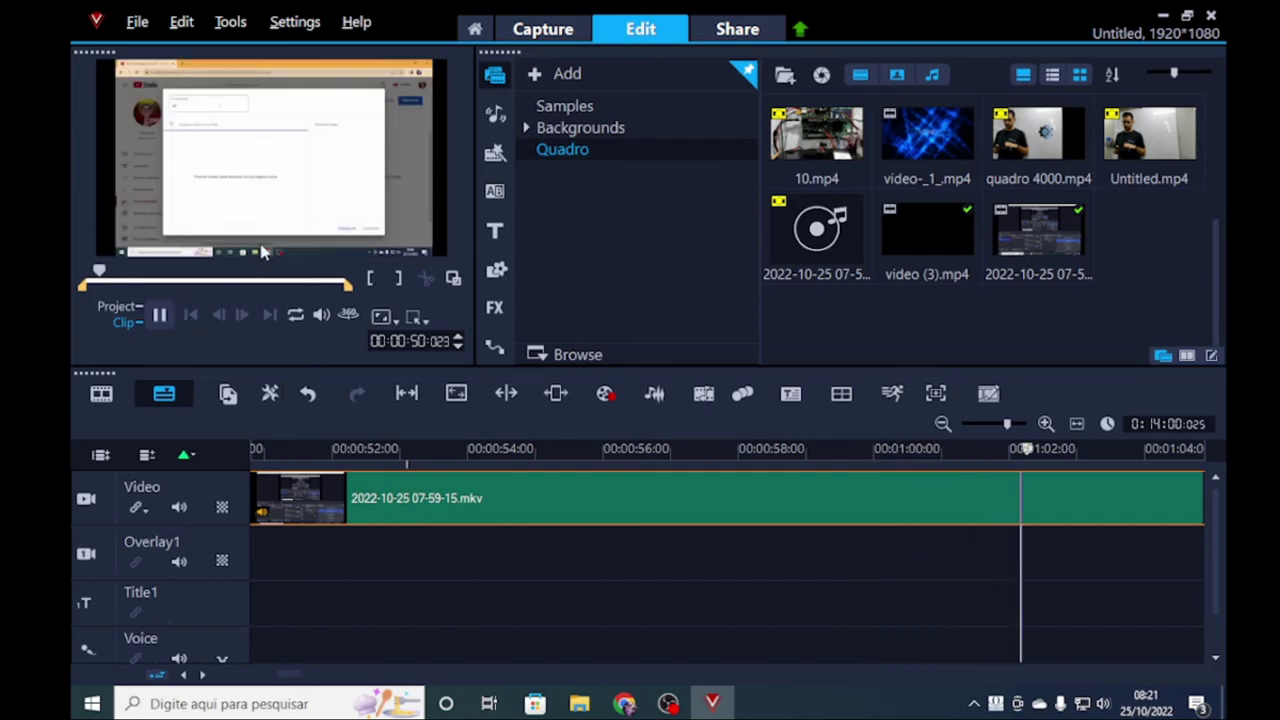
right_click(412, 500)
mouse_move(500, 539)
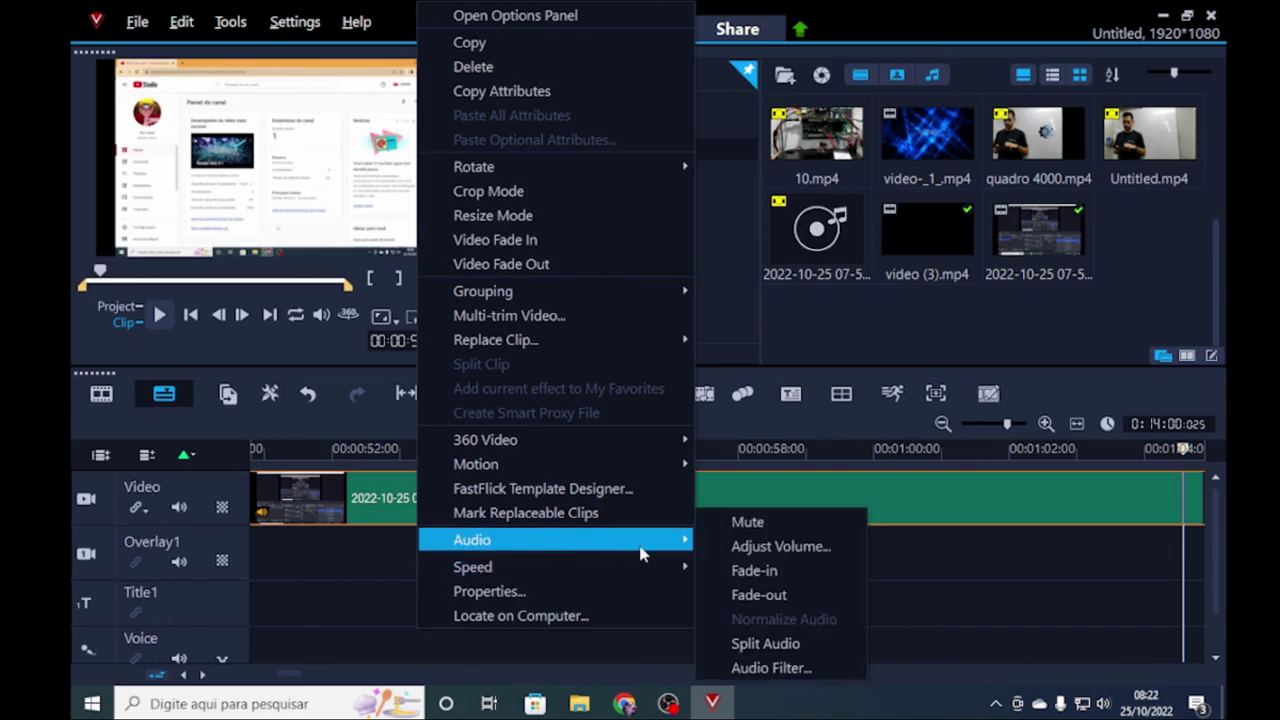
left_click(760, 546)
left_click(614, 343)
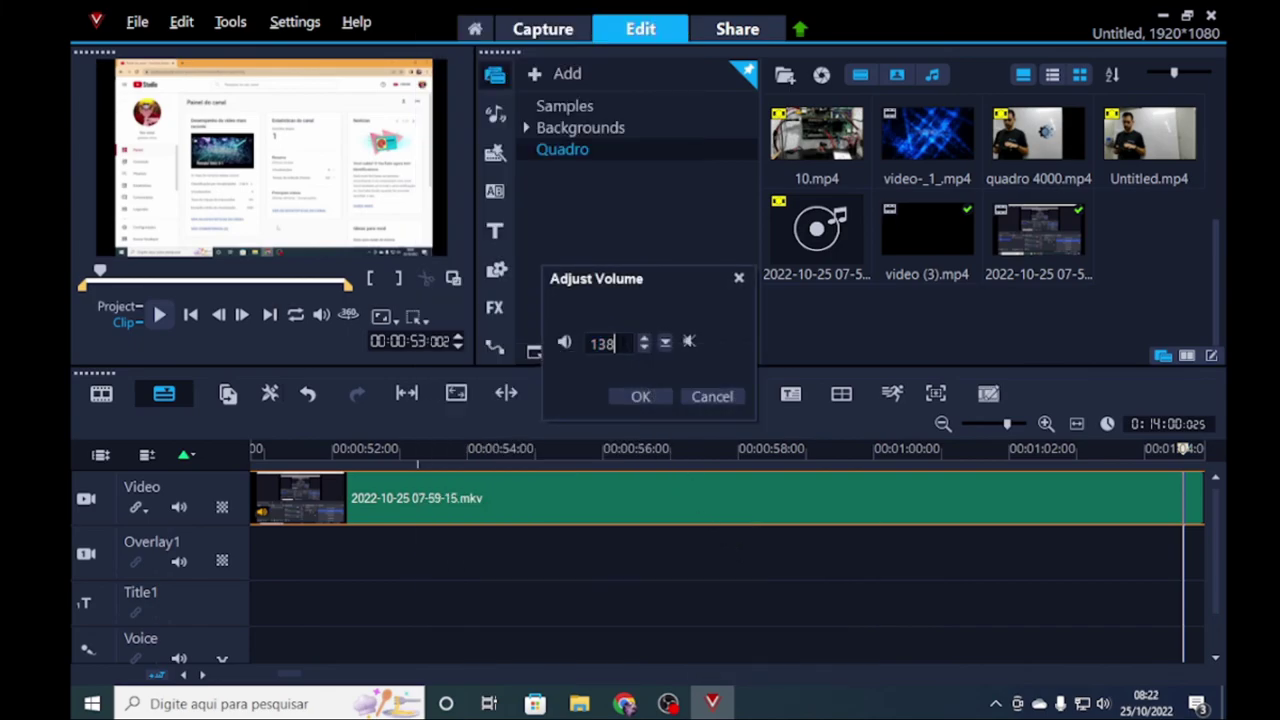
type("200")
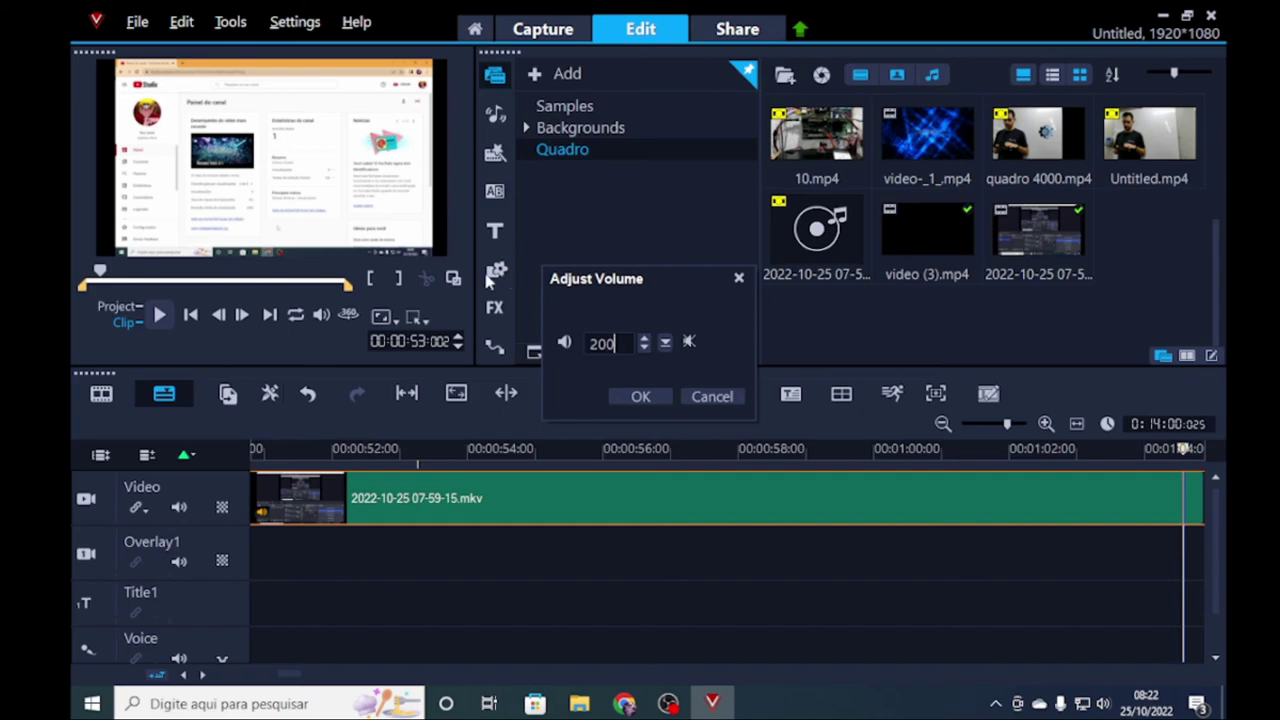
left_click(640, 397)
Step: Play the project from about 53 seconds on the timeline to check the louder audio, and pause at about 57 seconds
left_click(408, 536)
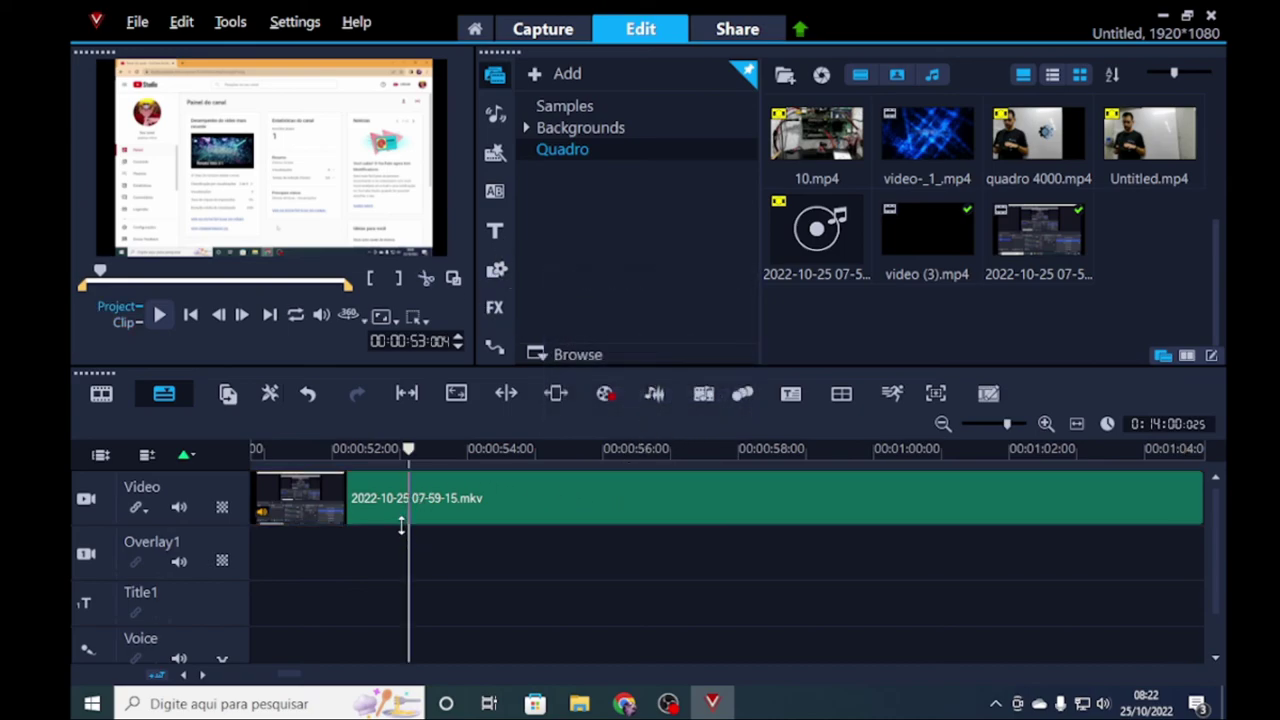
left_click(159, 315)
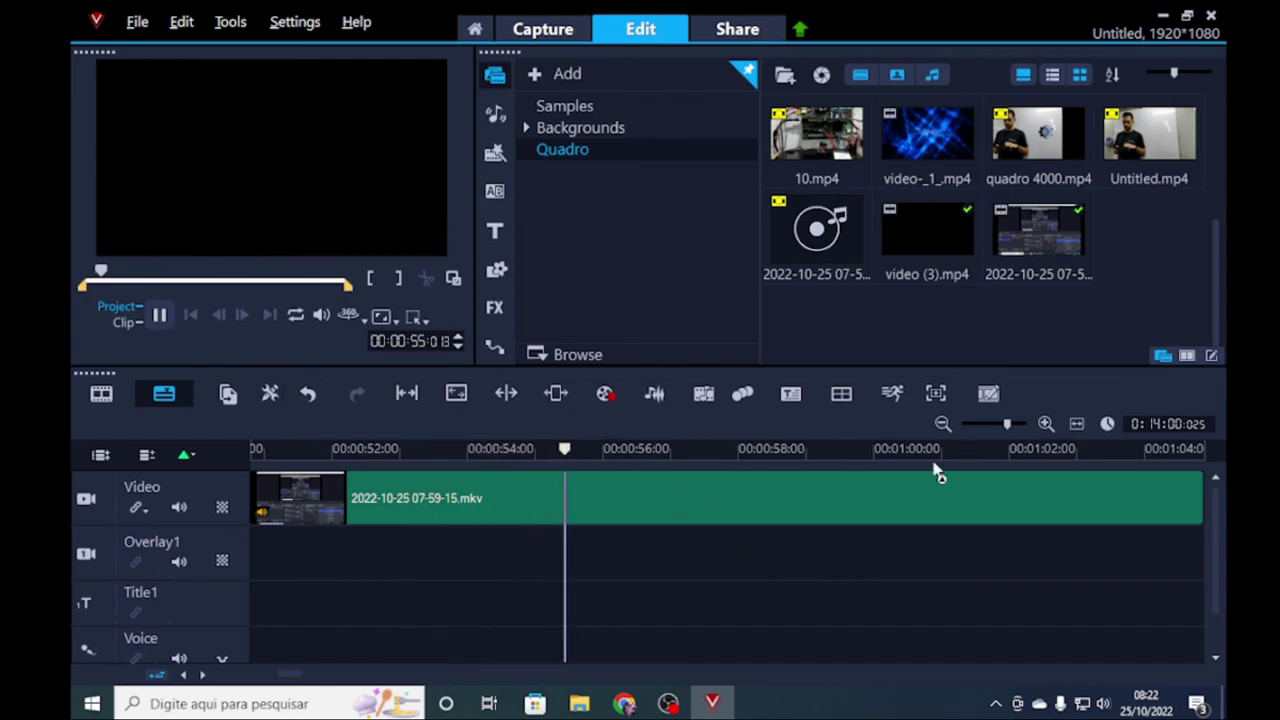
left_click(161, 321)
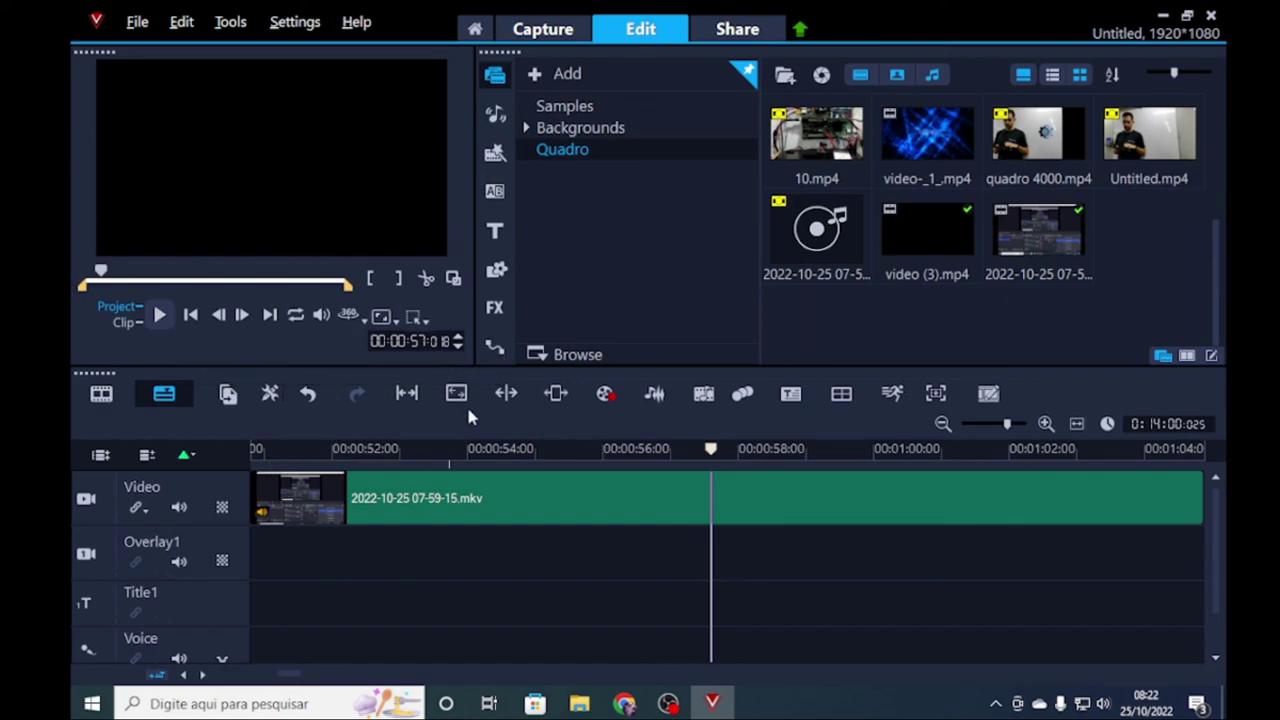
scroll(466, 403, "up", 1)
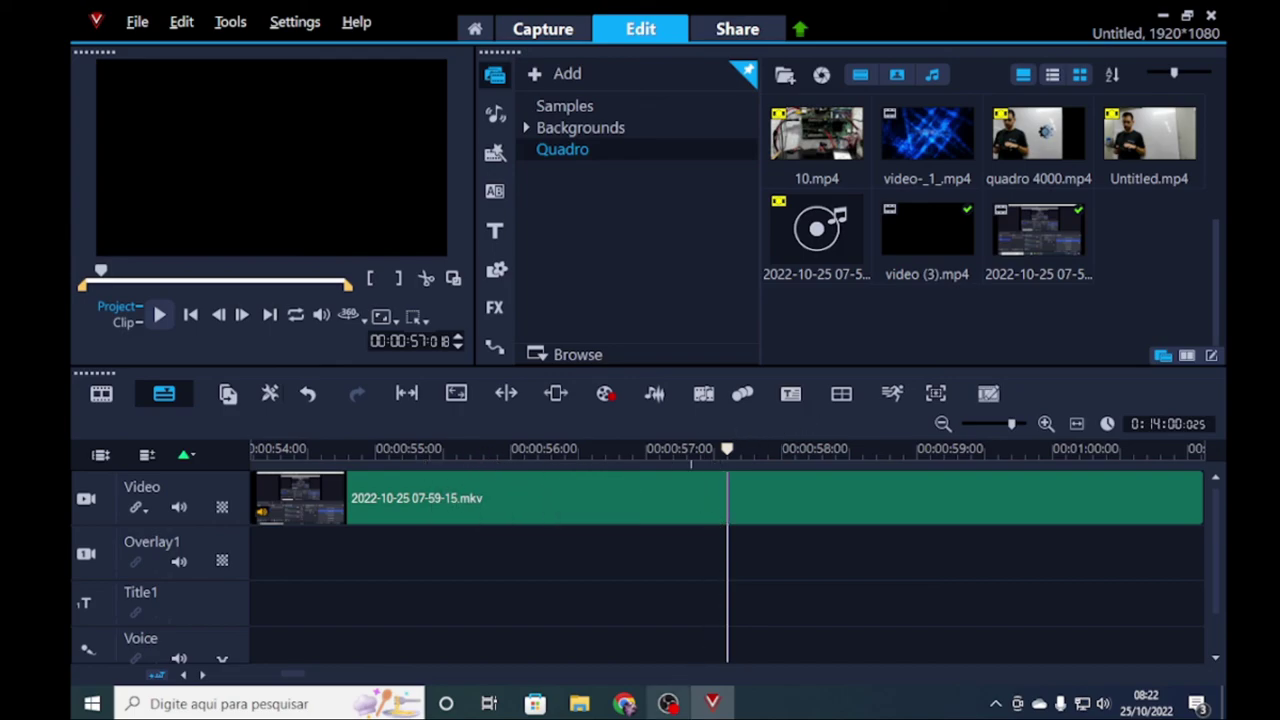
Step: Switch to OBS and move its window up until the audio mixer and recording controls are in view
mouse_move(668, 703)
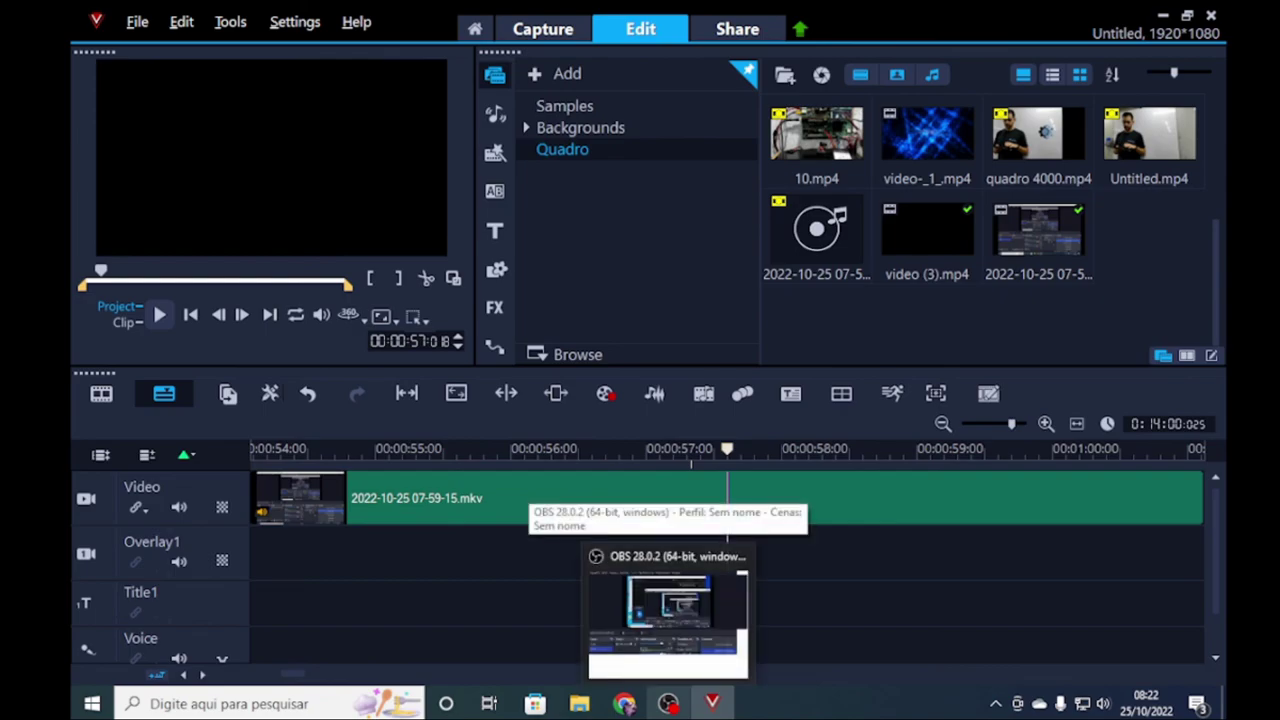
mouse_move(636, 596)
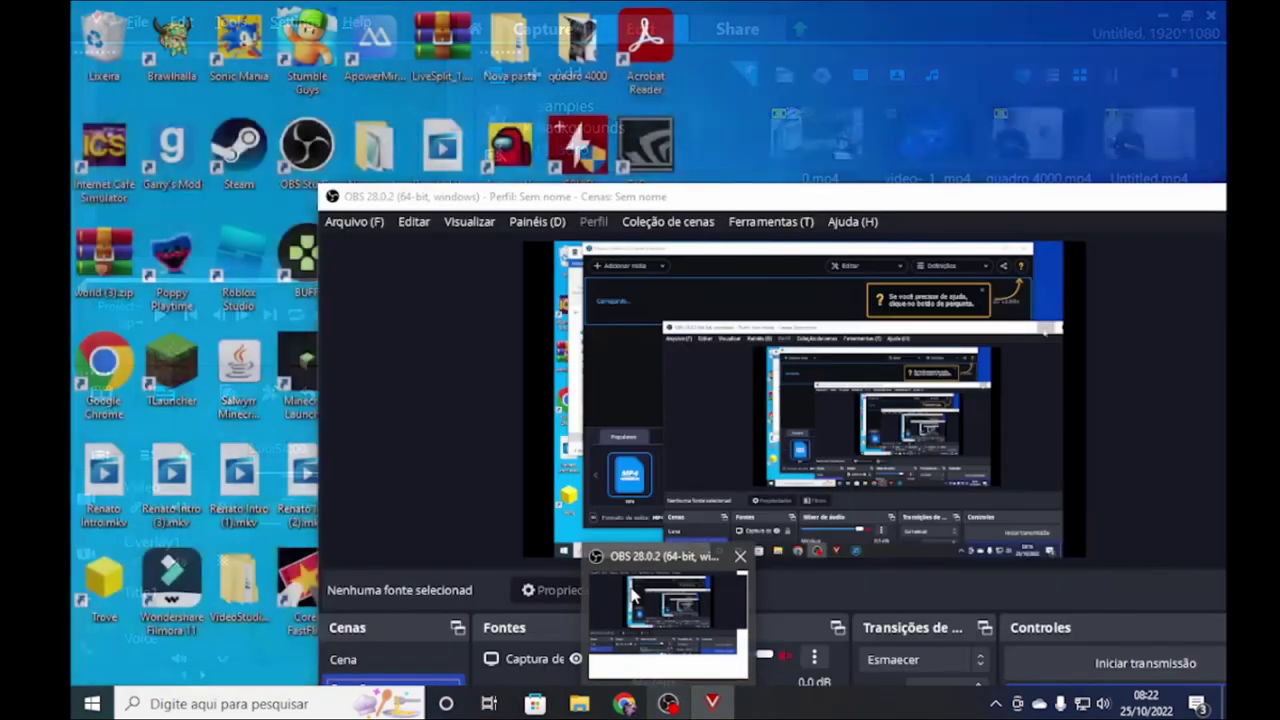
left_click(636, 596)
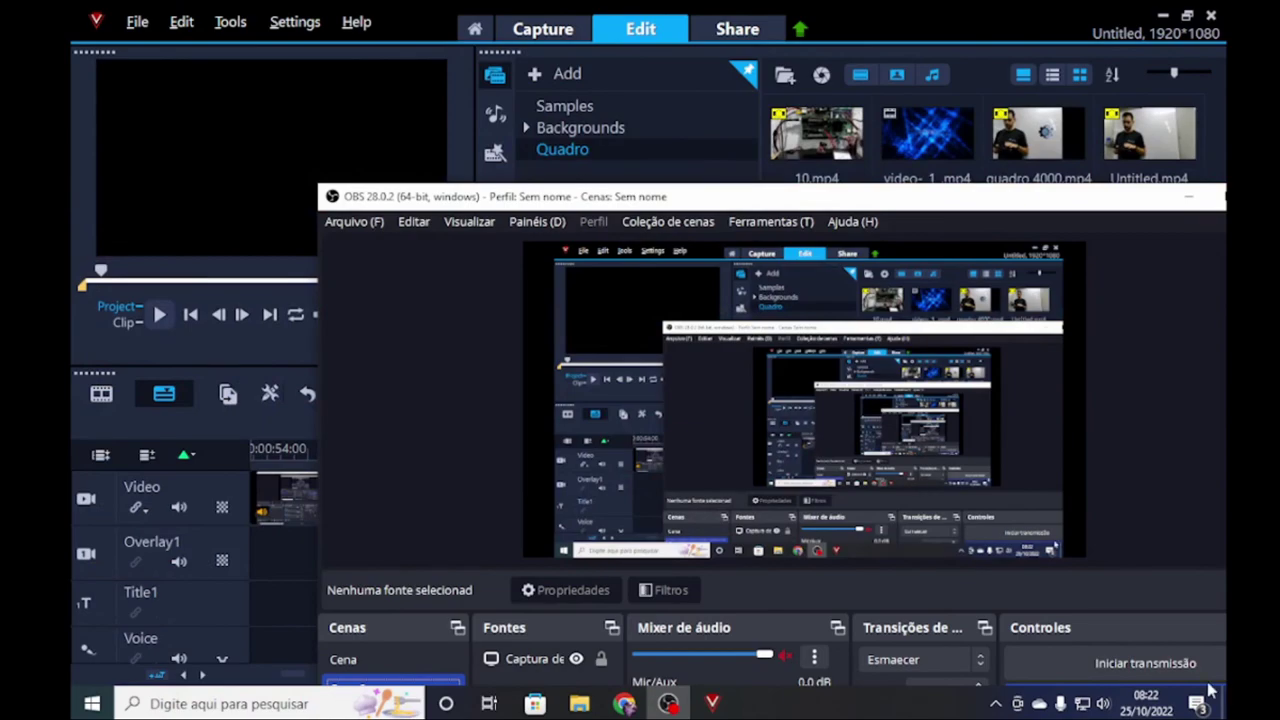
left_click_drag(925, 211, 914, 74)
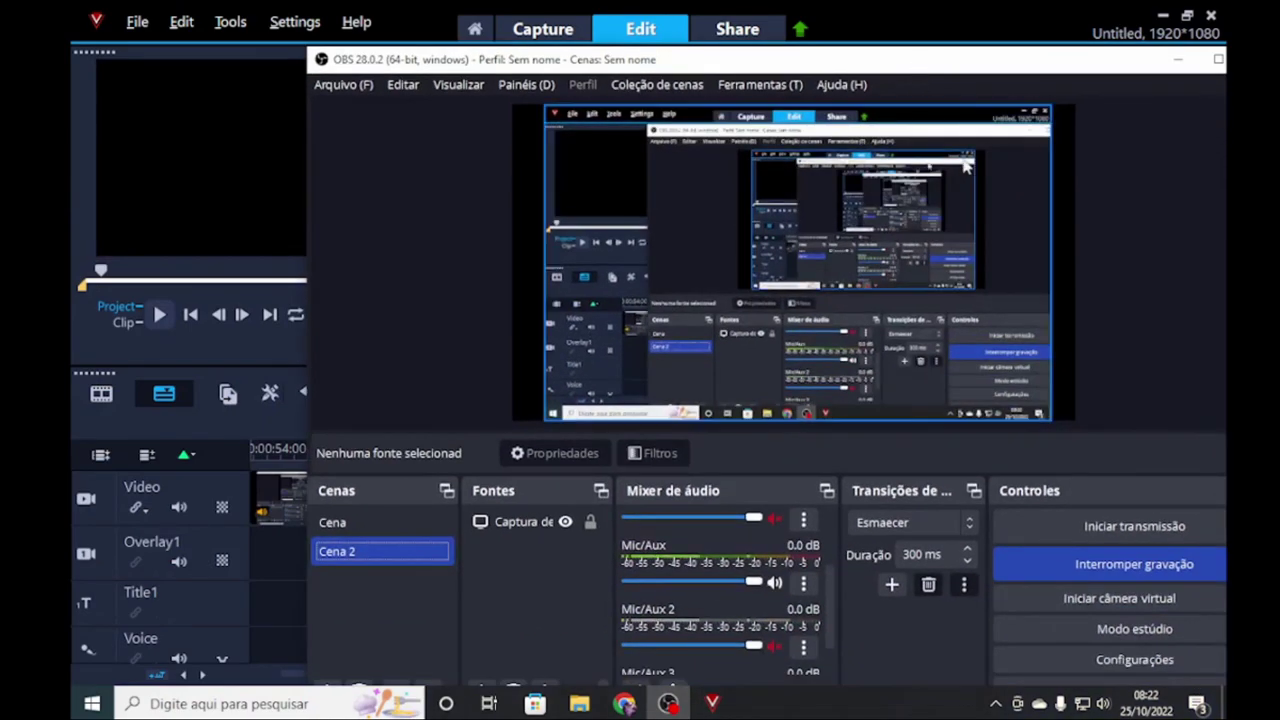